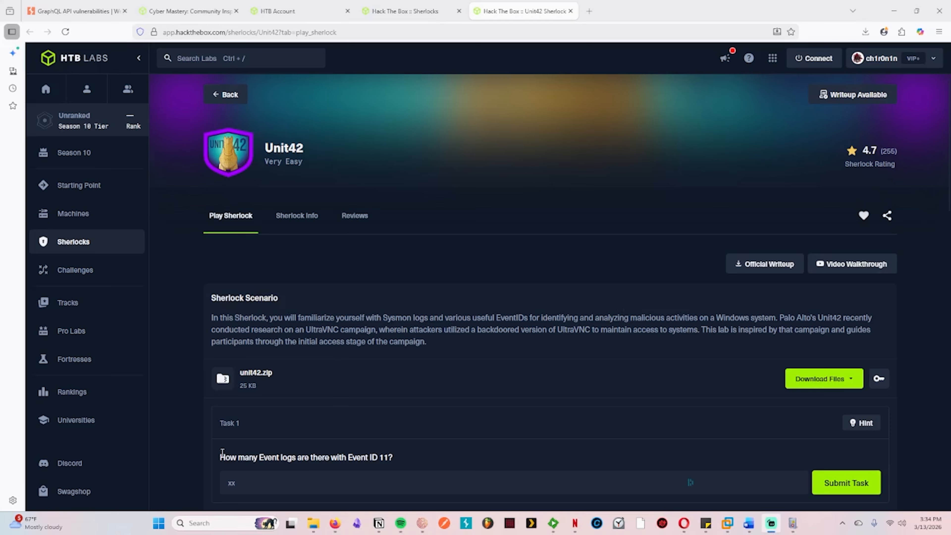
Step: Highlight the Task 1 question, switch to Event Viewer and filter the Sysmon Operational log to Event ID 11
{"action": "left_click_drag", "start_coordinate": [214, 459], "coordinate": [425, 459]}
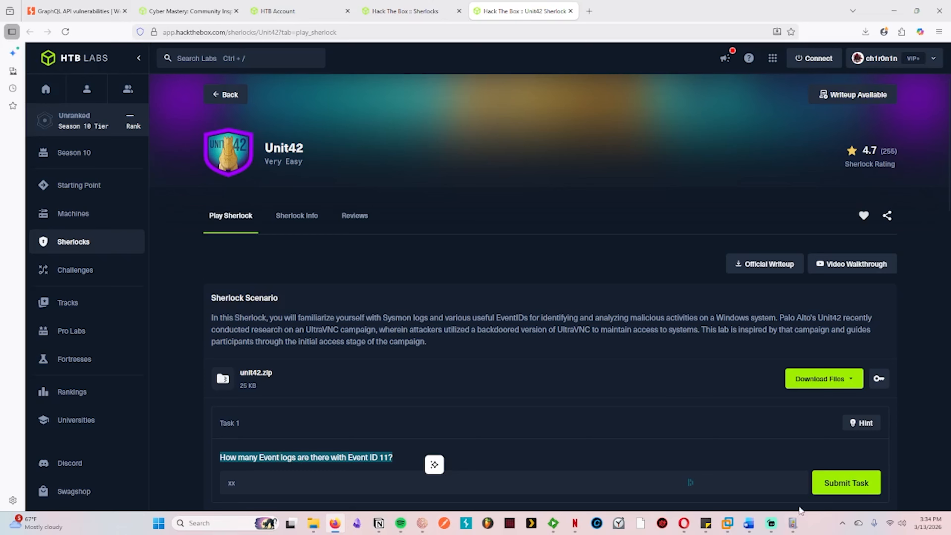
{"action": "left_click", "coordinate": [793, 523]}
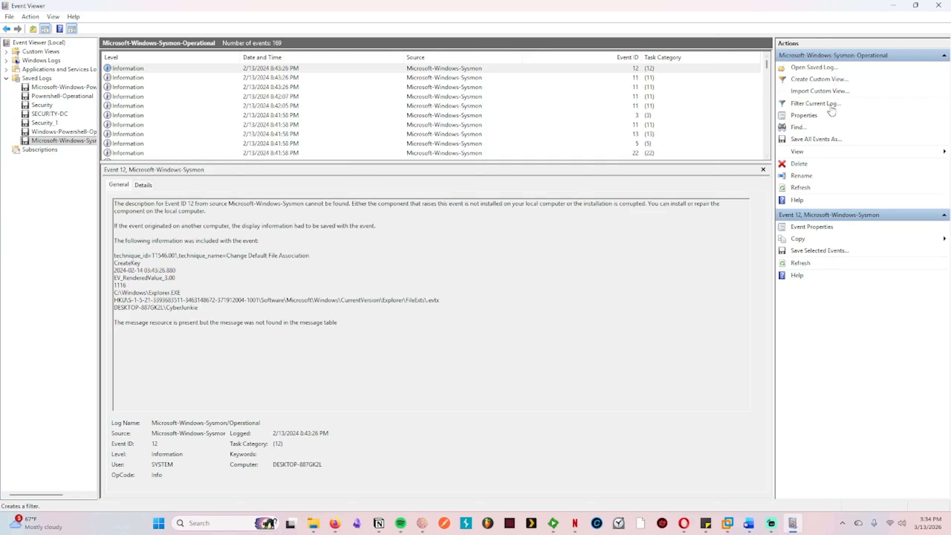
{"action": "left_click", "coordinate": [823, 105]}
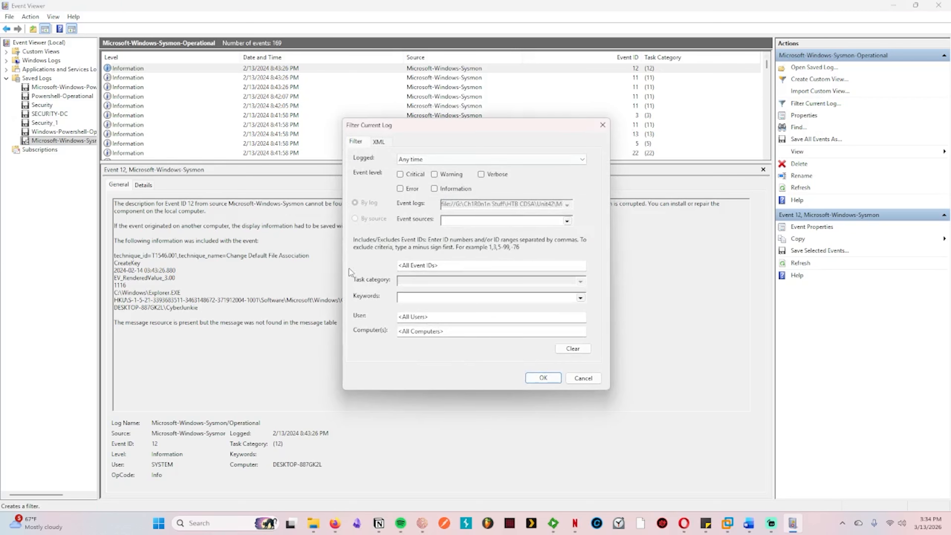
{"action": "left_click", "coordinate": [438, 262]}
{"action": "type", "text": "11"}
{"action": "left_click", "coordinate": [543, 378]}
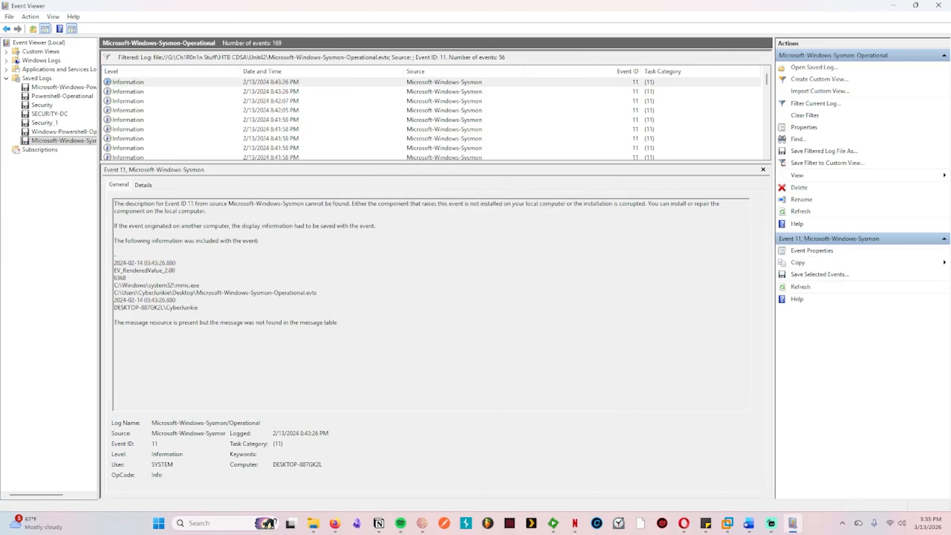
Step: Return to the Unit42 Sherlock page in the browser and submit 56 as the Task 1 answer
{"action": "key", "text": "alt+Tab"}
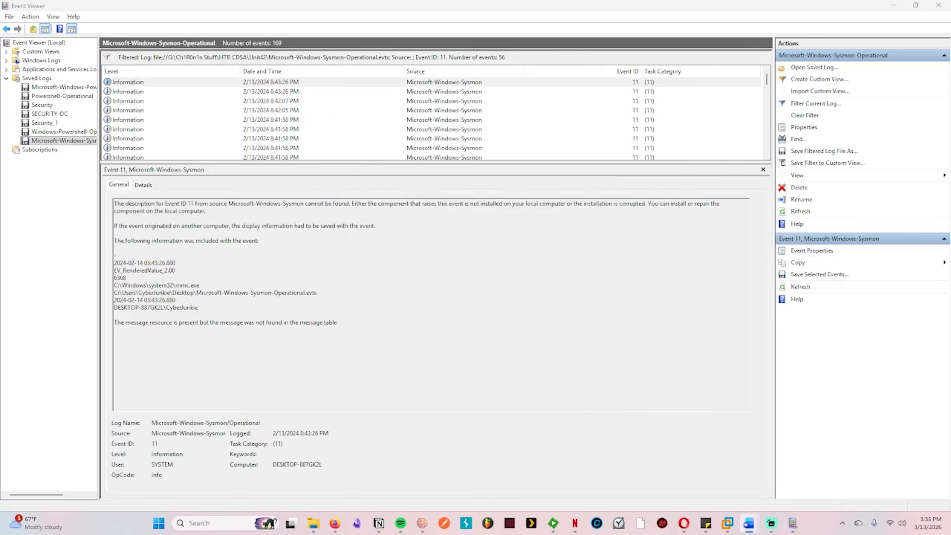
{"action": "left_click", "coordinate": [893, 8]}
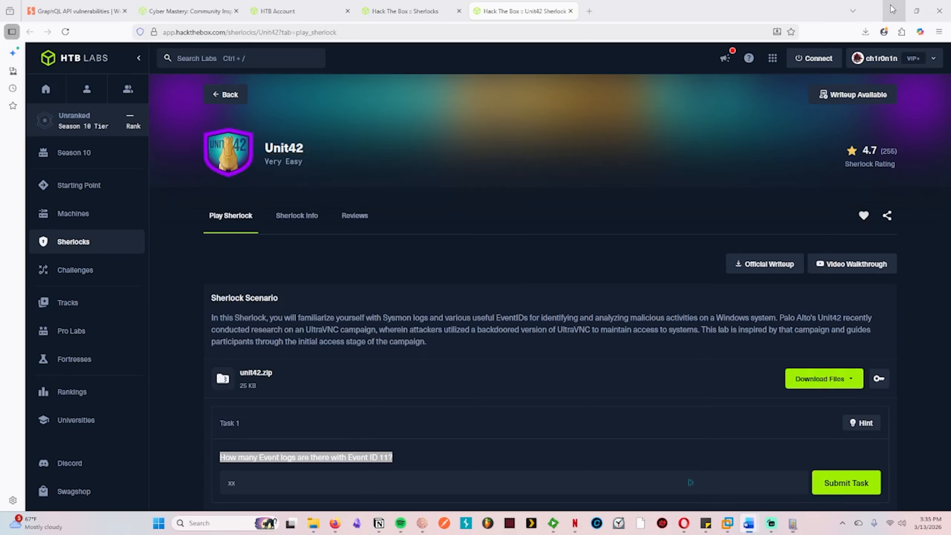
{"action": "left_click", "coordinate": [367, 486]}
{"action": "type", "text": "56"}
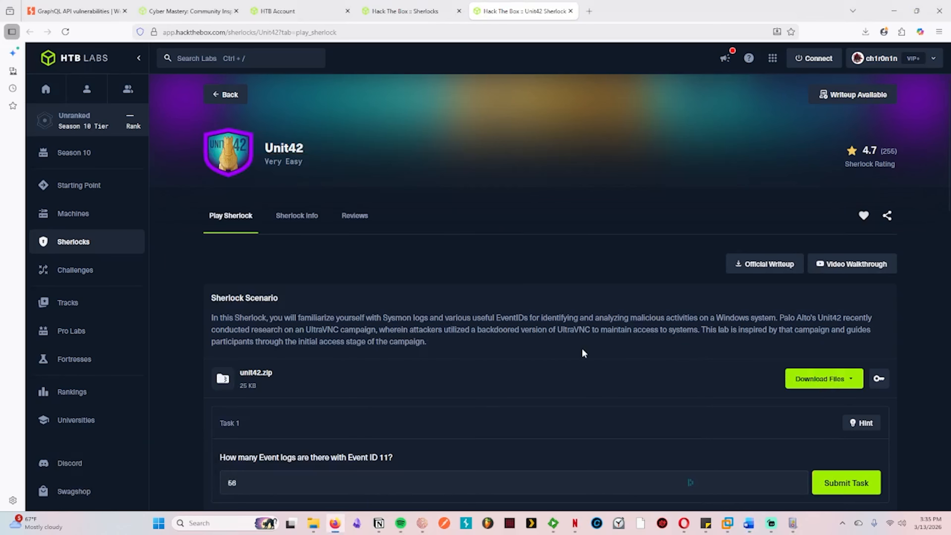
{"action": "scroll", "coordinate": [581, 347], "scroll_direction": "down", "scroll_amount": 3}
{"action": "left_click", "coordinate": [846, 368]}
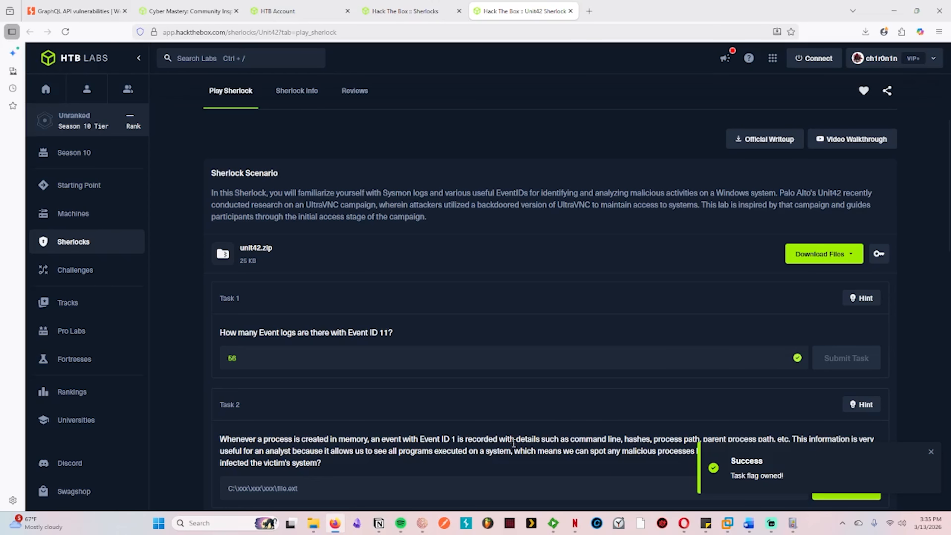
Step: Read the Task 2 question, switch to Event Viewer and change the log filter to Event ID 1
{"action": "scroll", "coordinate": [583, 421], "scroll_direction": "up", "scroll_amount": 2}
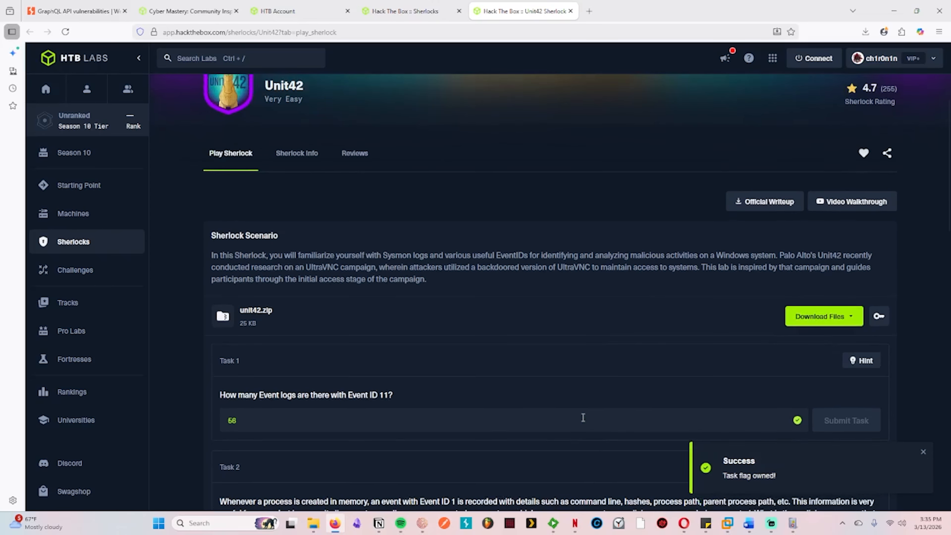
{"action": "scroll", "coordinate": [584, 419], "scroll_direction": "down", "scroll_amount": 3}
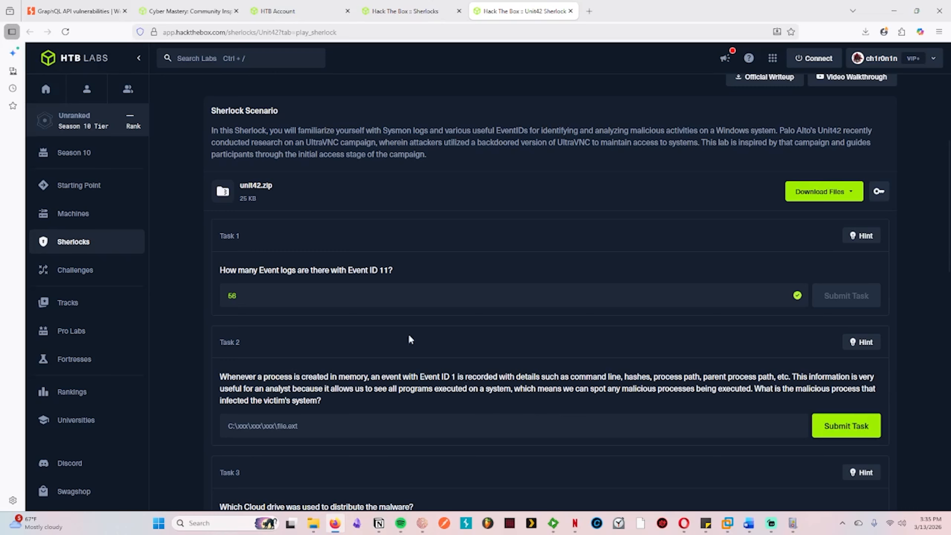
{"action": "left_click", "coordinate": [793, 523]}
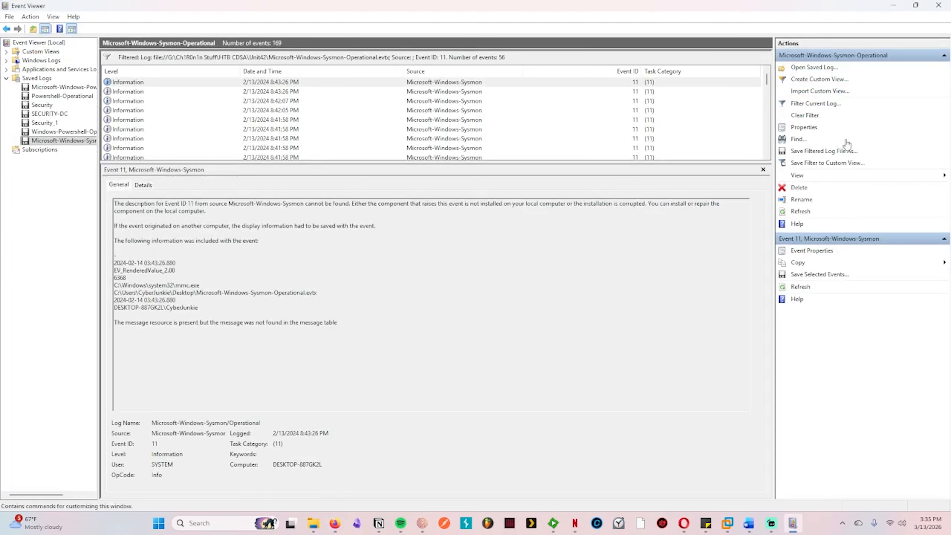
{"action": "left_click", "coordinate": [816, 104]}
{"action": "left_click", "coordinate": [421, 265]}
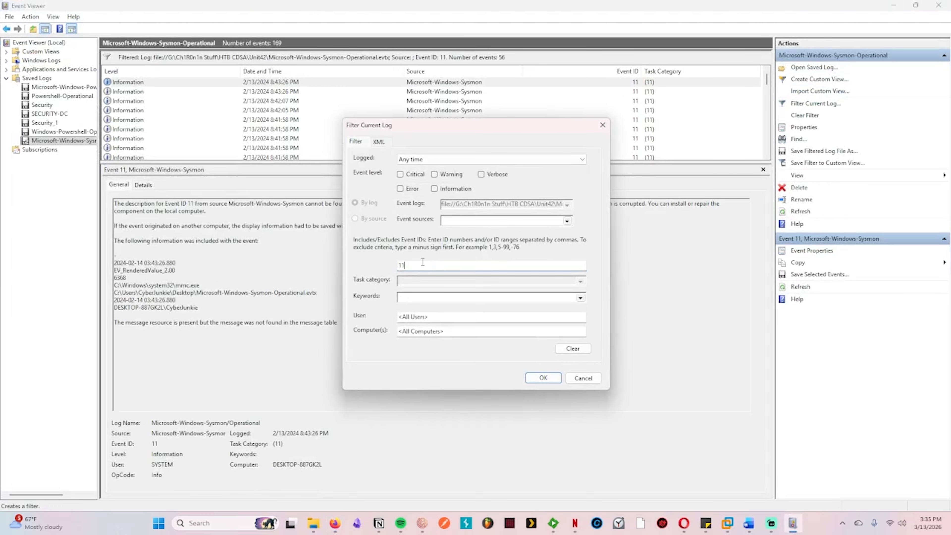
{"action": "key", "text": "BackSpace"}
{"action": "left_click", "coordinate": [542, 378]}
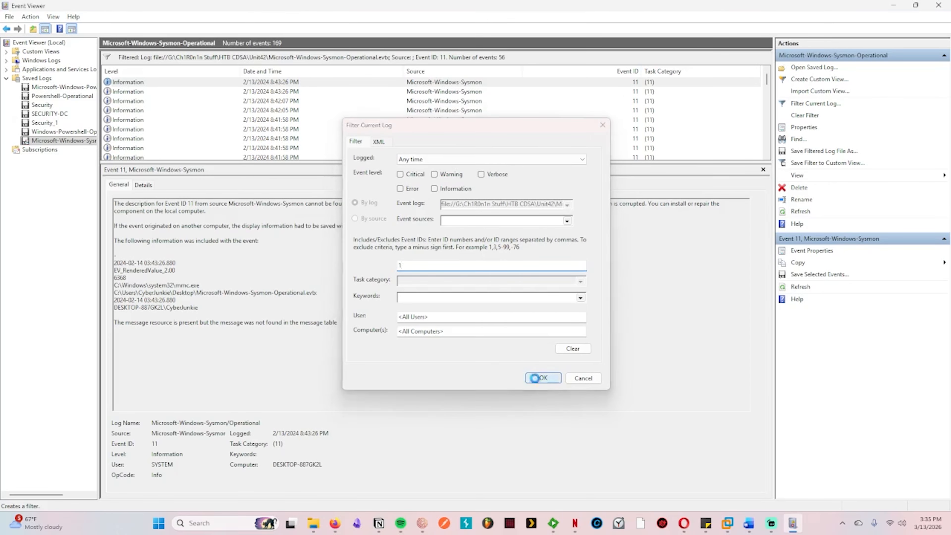
Step: Inspect the two newest Event ID 1 records and select the full Preventivo24.02.14.exe.exe path in the second one
{"action": "left_click", "coordinate": [328, 82]}
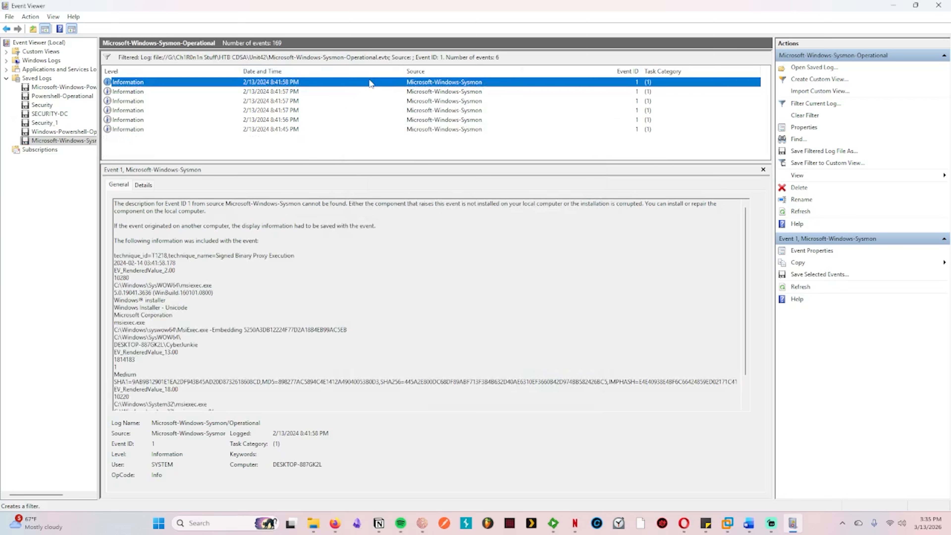
{"action": "scroll", "coordinate": [410, 275], "scroll_direction": "down", "scroll_amount": 2}
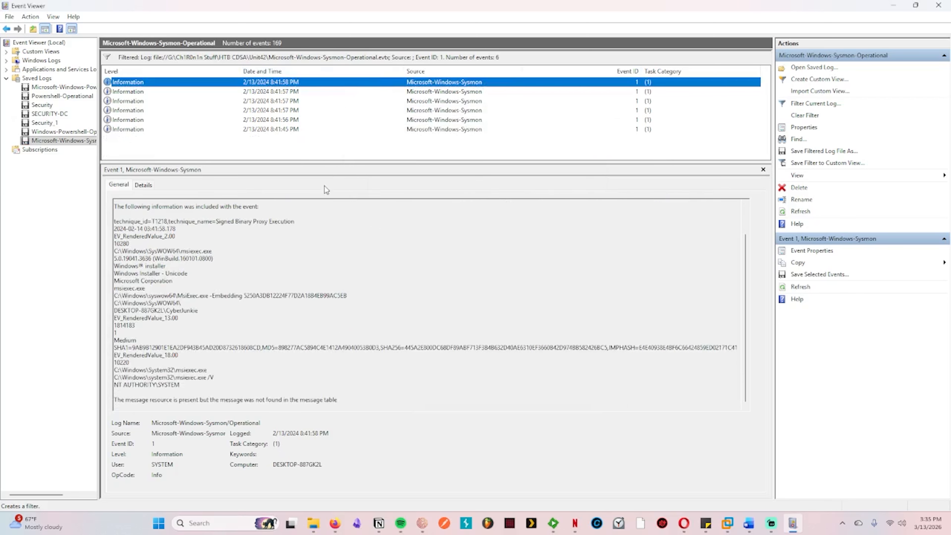
{"action": "left_click", "coordinate": [290, 93]}
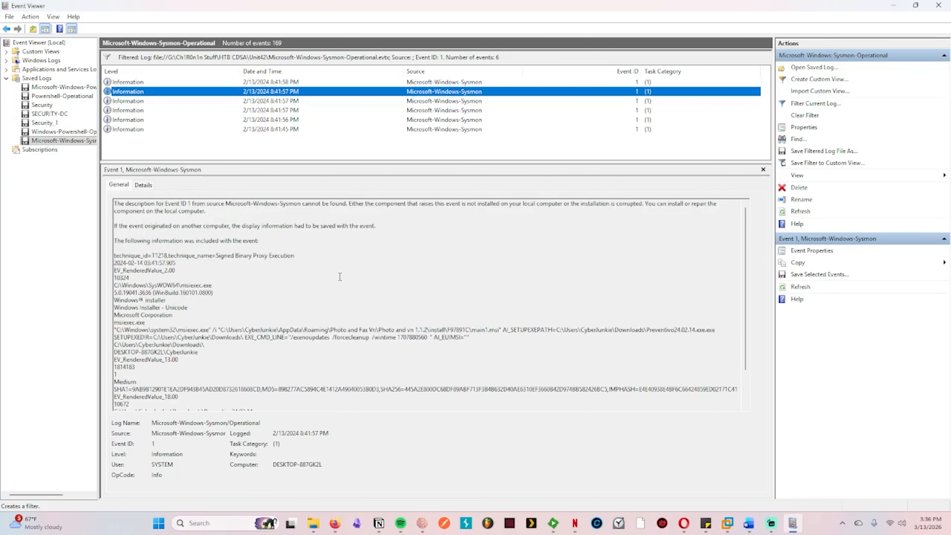
{"action": "scroll", "coordinate": [339, 276], "scroll_direction": "down", "scroll_amount": 1}
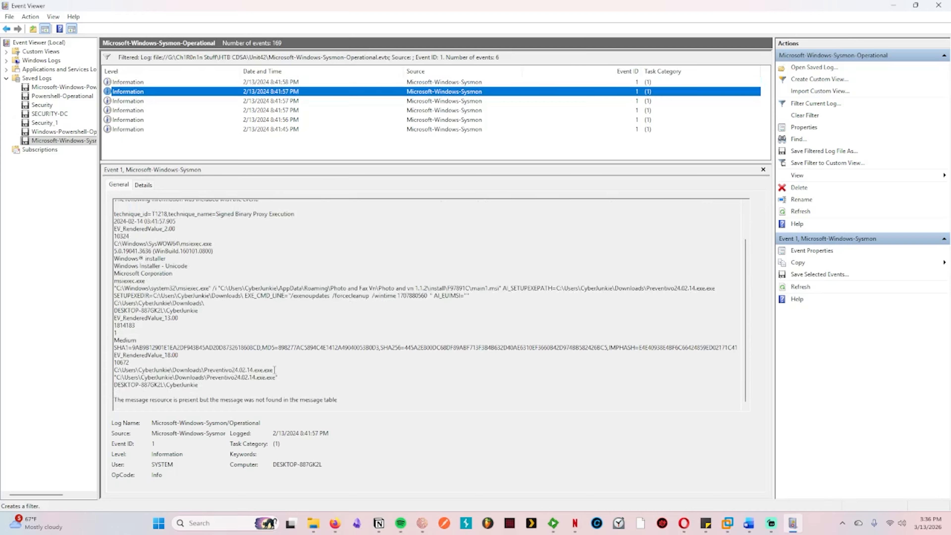
{"action": "left_click_drag", "start_coordinate": [274, 369], "coordinate": [114, 370]}
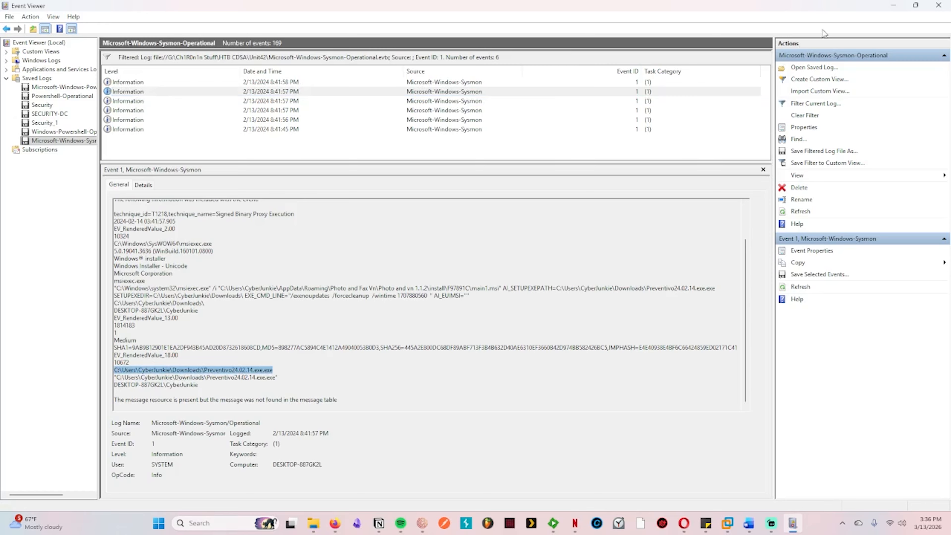
Step: Switch to the Unit42 page in the browser and submit the full path of Preventivo24.02.14.exe.exe as the Task 2 answer
{"action": "mouse_move", "coordinate": [335, 523]}
{"action": "left_click", "coordinate": [336, 484]}
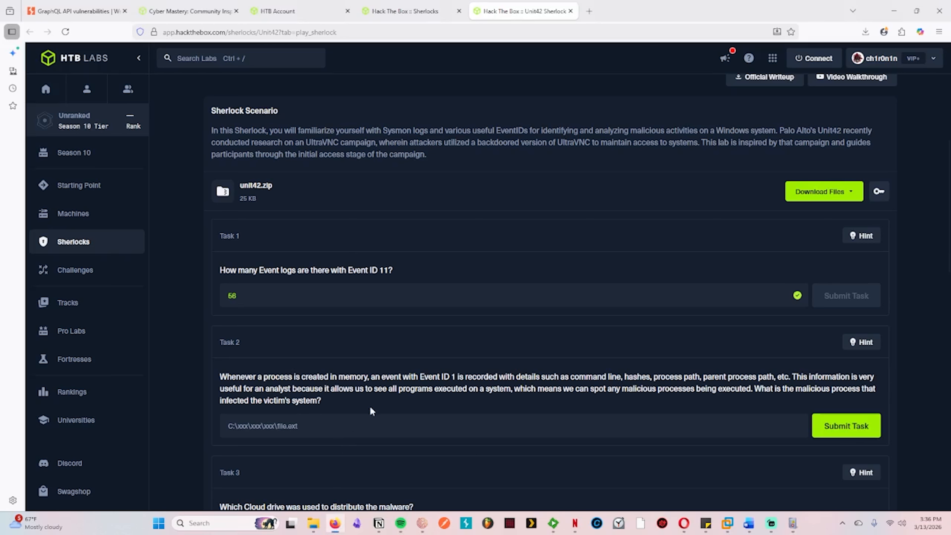
{"action": "left_click", "coordinate": [343, 426]}
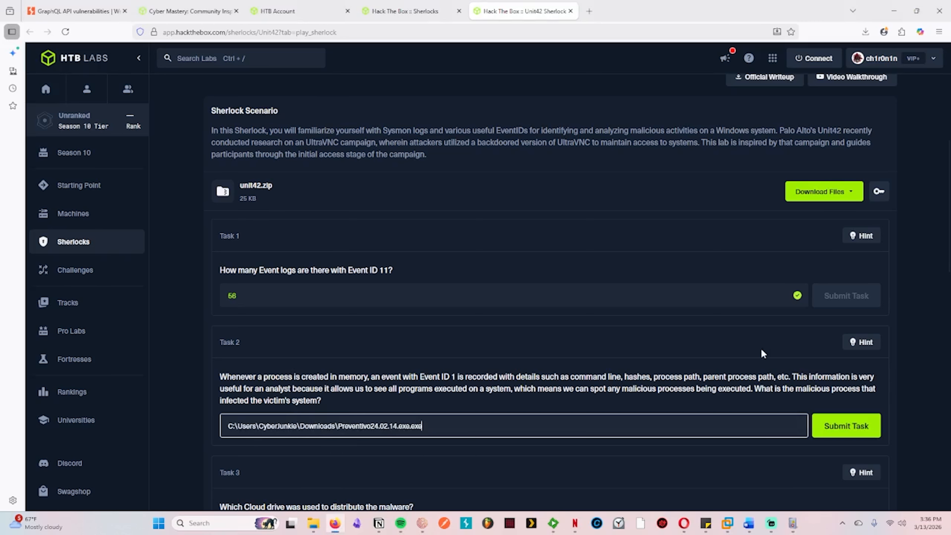
{"action": "left_click", "coordinate": [851, 427]}
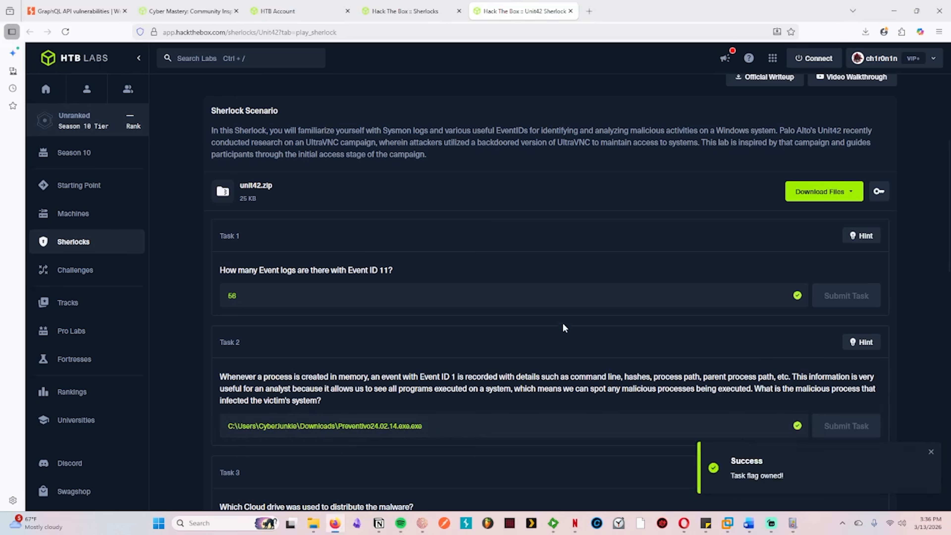
Step: Read the Task 3 question about the cloud drive, switch to Event Viewer and clear the log filter
{"action": "scroll", "coordinate": [542, 306], "scroll_direction": "down", "scroll_amount": 2}
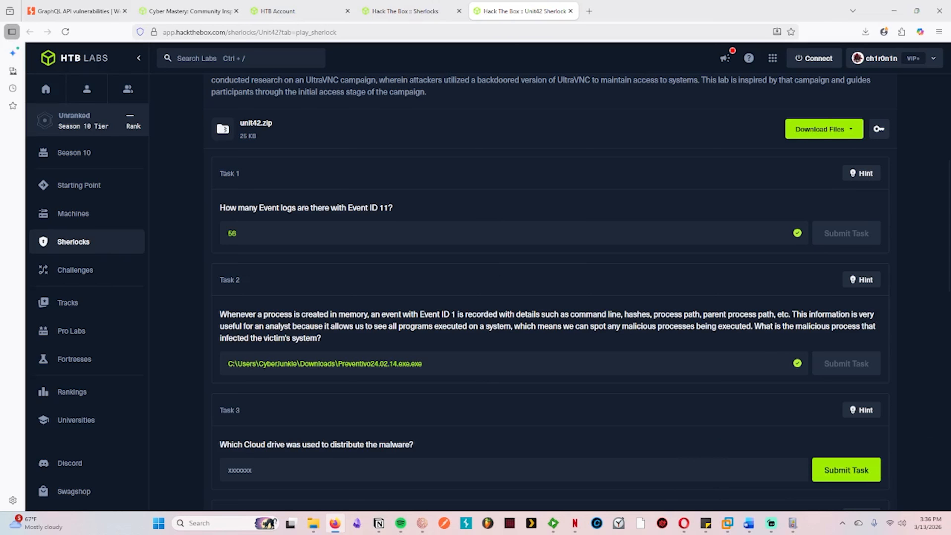
{"action": "left_click", "coordinate": [794, 526]}
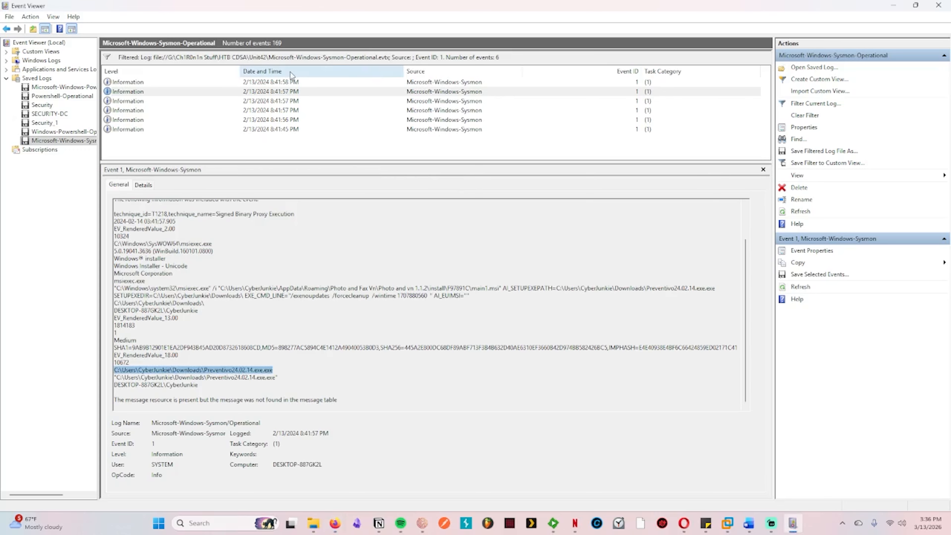
{"action": "left_click", "coordinate": [809, 115]}
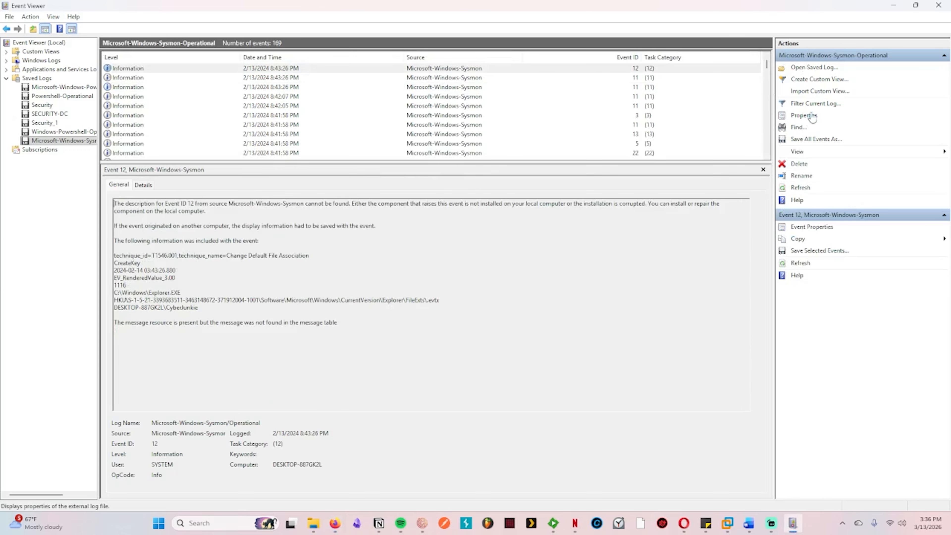
Step: Examine the Event ID 5 and Event ID 3 records, highlighting the executable path in the Event ID 5 details
{"action": "left_click", "coordinate": [472, 144]}
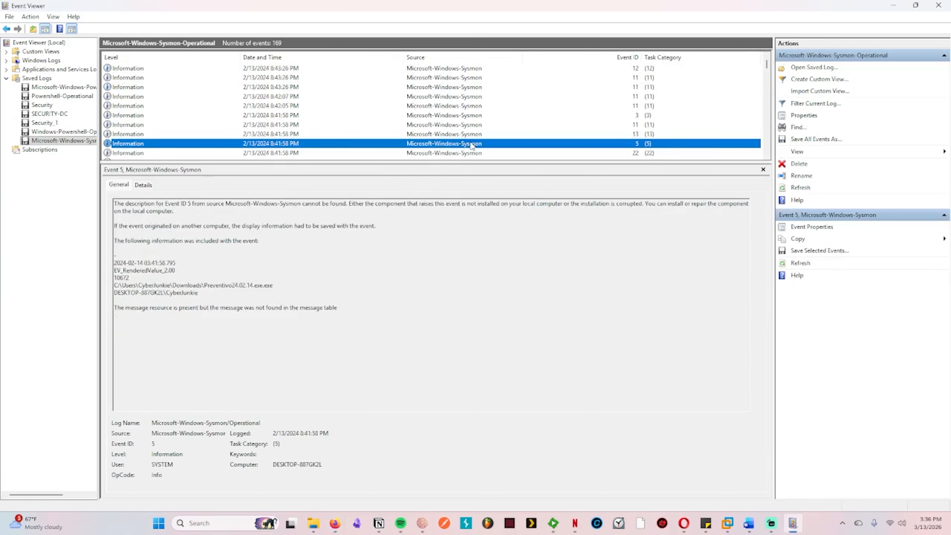
{"action": "left_click", "coordinate": [459, 117]}
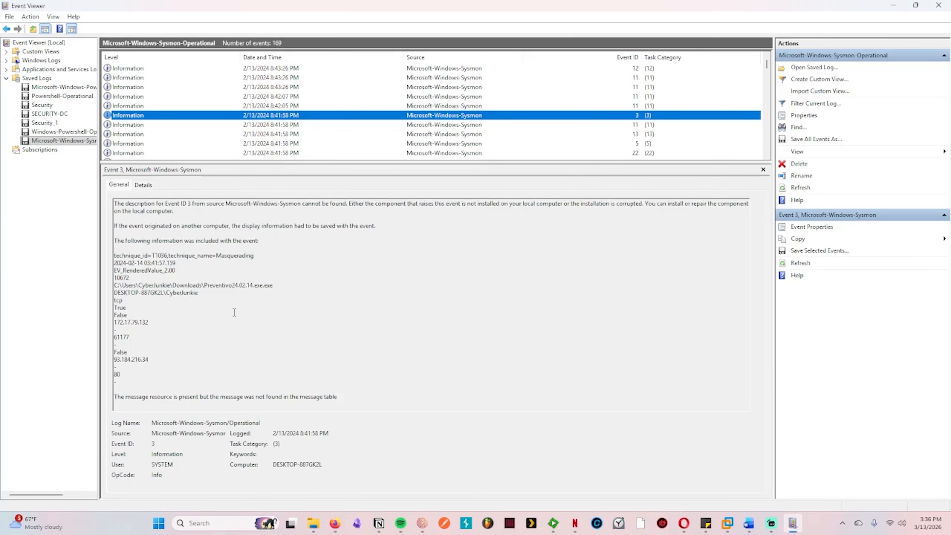
{"action": "left_click", "coordinate": [325, 247]}
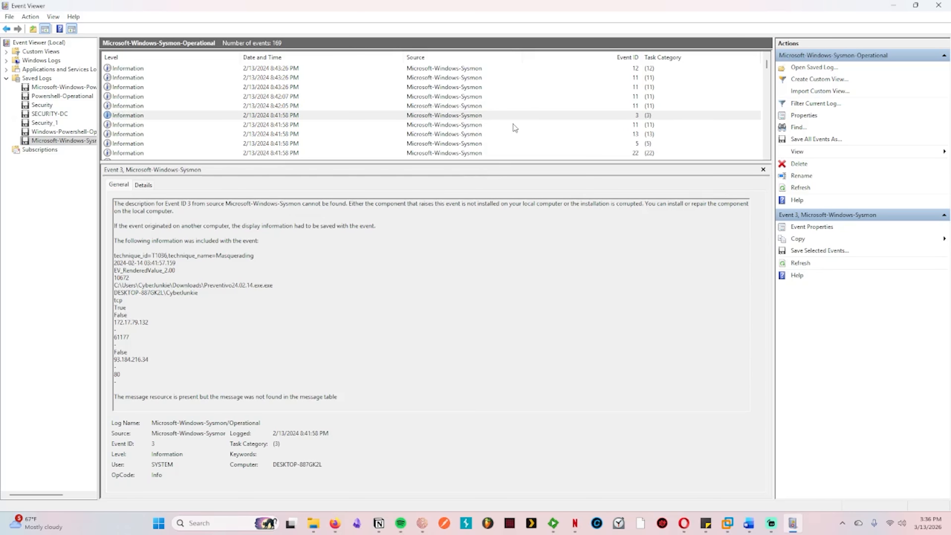
{"action": "left_click", "coordinate": [455, 145]}
{"action": "left_click", "coordinate": [408, 241]}
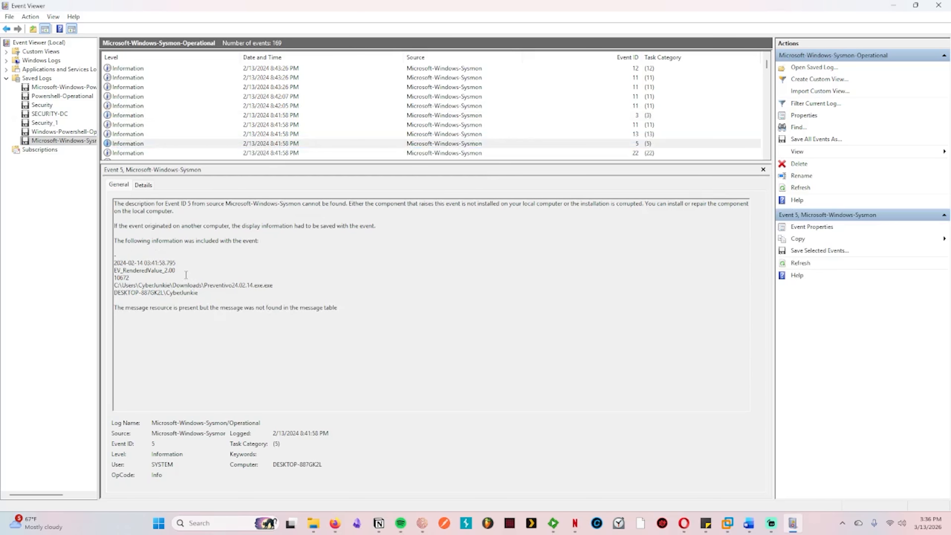
{"action": "triple_click", "coordinate": [277, 285]}
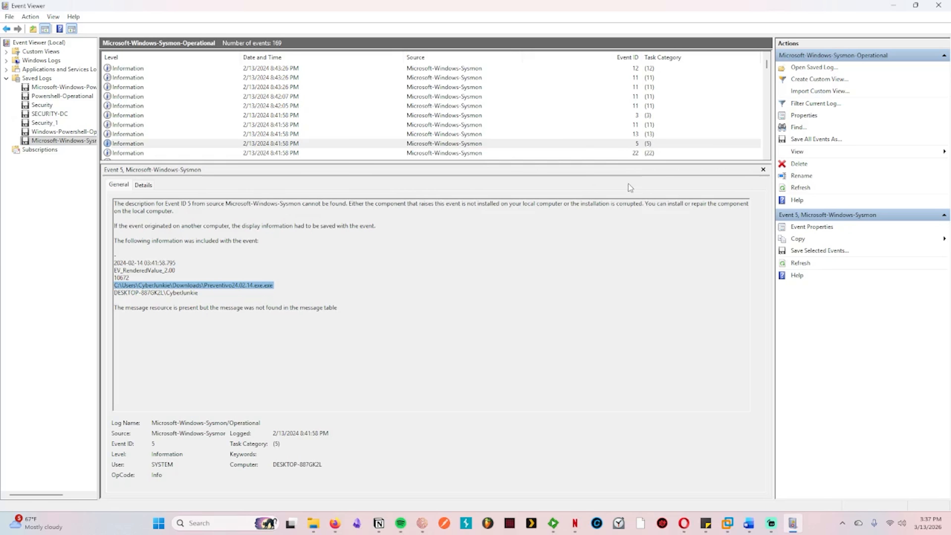
Step: Filter the log to Event ID 5 to check the matching record, and clear the filter
{"action": "left_click", "coordinate": [812, 106]}
{"action": "left_click", "coordinate": [419, 266]}
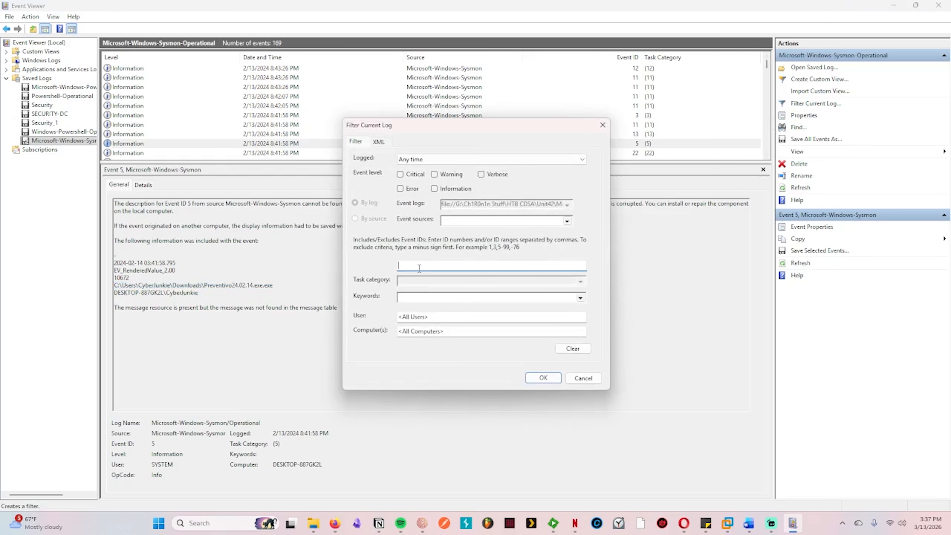
{"action": "type", "text": "5"}
{"action": "left_click", "coordinate": [544, 378]}
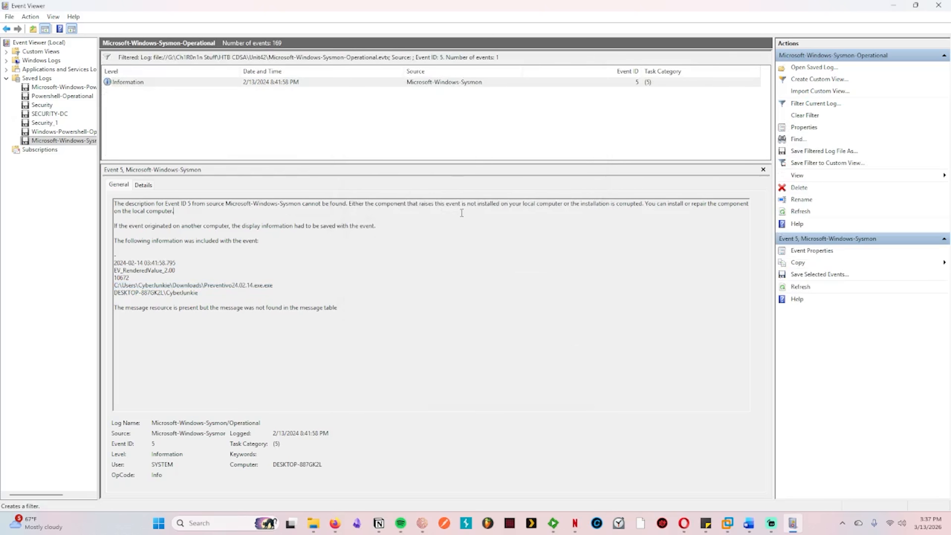
{"action": "left_click", "coordinate": [360, 85]}
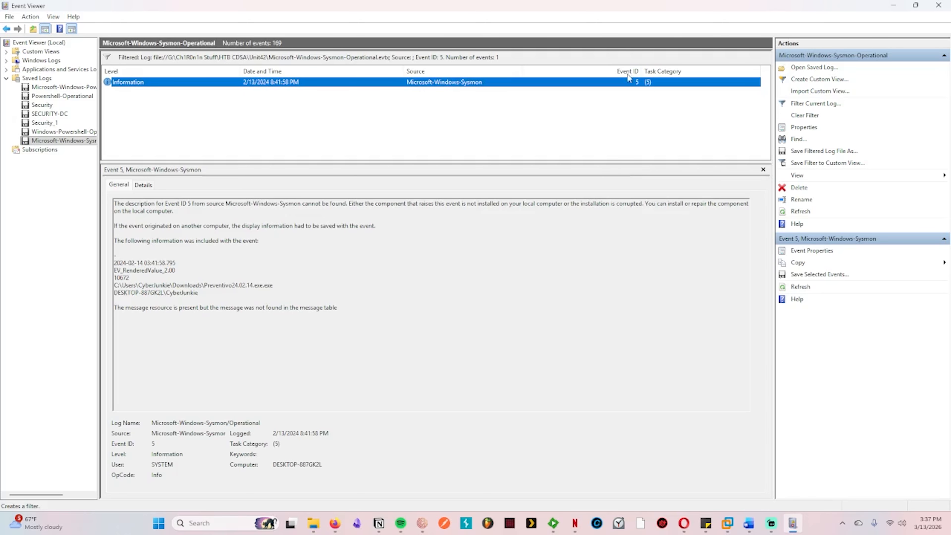
{"action": "left_click", "coordinate": [809, 117]}
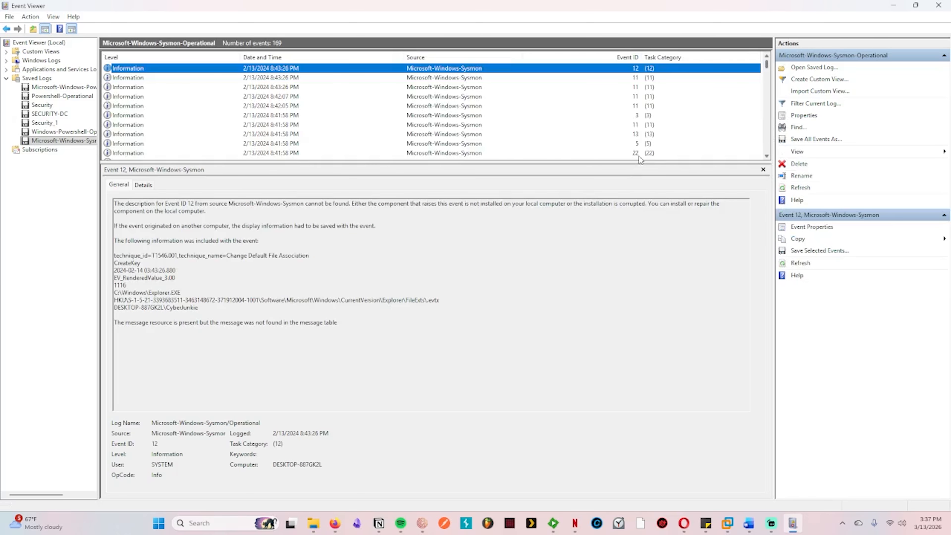
Step: Step through the records from the 8:41:58 PM Event ID 11 entry to examine the Event ID 22 DNS query details
{"action": "left_click", "coordinate": [493, 128]}
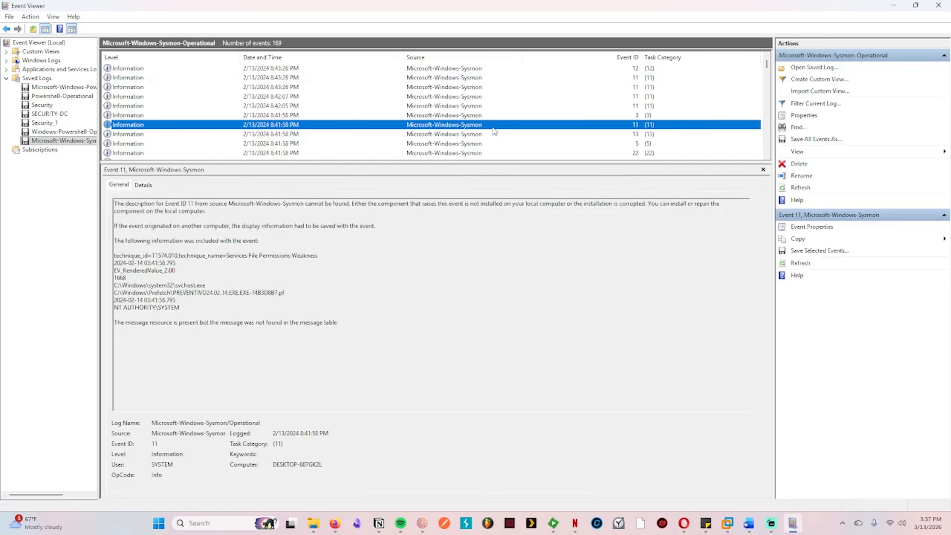
{"action": "key", "text": "Down"}
{"action": "key", "text": "Down"}
{"action": "key", "text": "Down"}
{"action": "key", "text": "Down"}
{"action": "key", "text": "Down"}
{"action": "key", "text": "Up"}
{"action": "key", "text": "Up"}
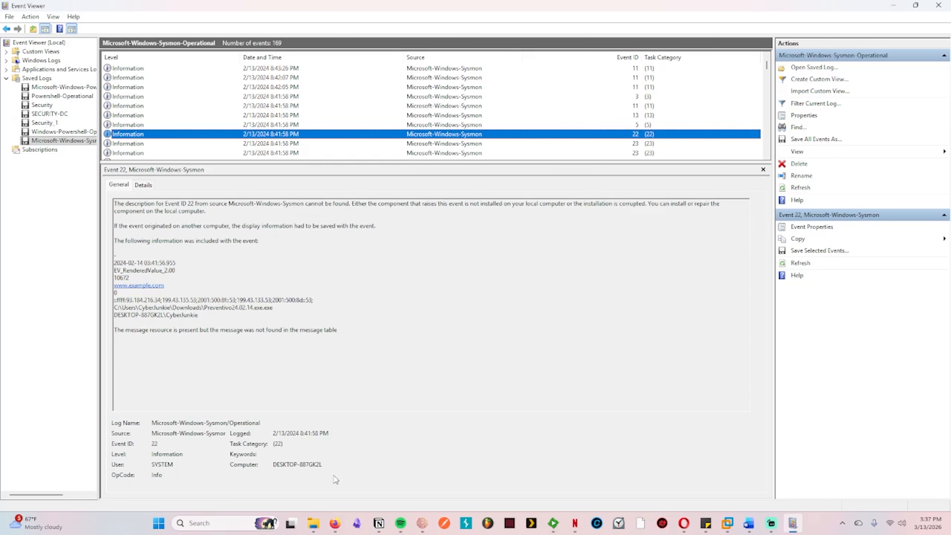
Step: Switch to the Hack The Box page in Firefox and read the hint for Task 3
{"action": "left_click", "coordinate": [334, 523]}
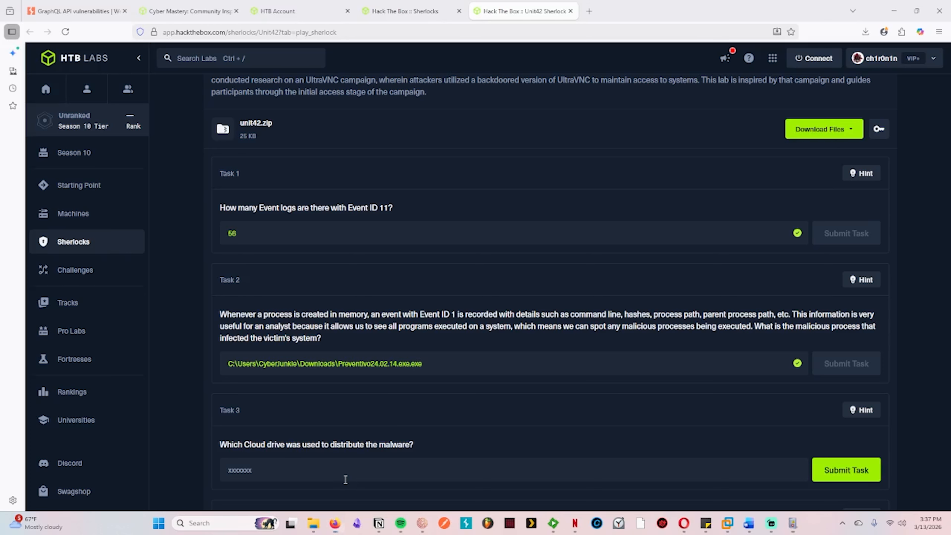
{"action": "left_click", "coordinate": [861, 410]}
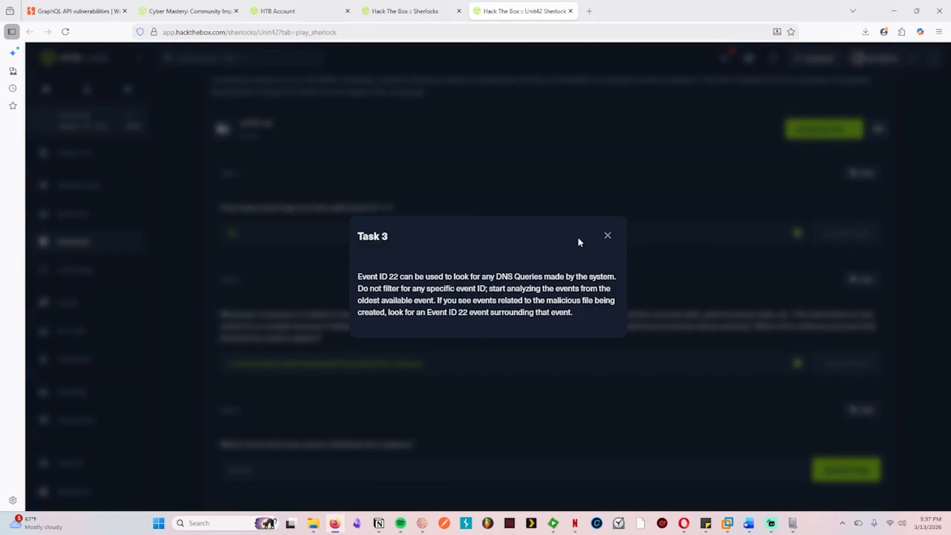
{"action": "left_click", "coordinate": [611, 239]}
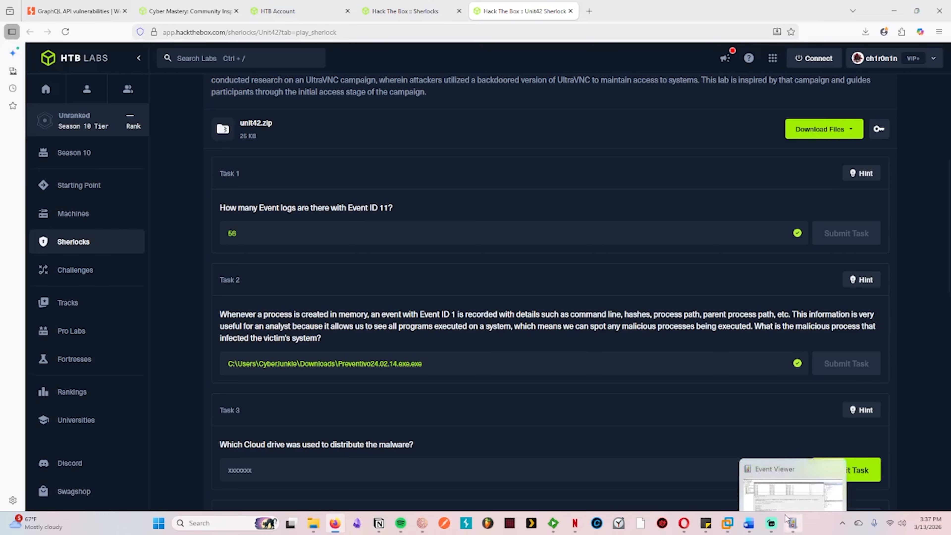
Step: In Event Viewer, filter the log to Event ID 22 and copy dropbox.com from the 8:41:45 PM record's details
{"action": "left_click", "coordinate": [801, 514]}
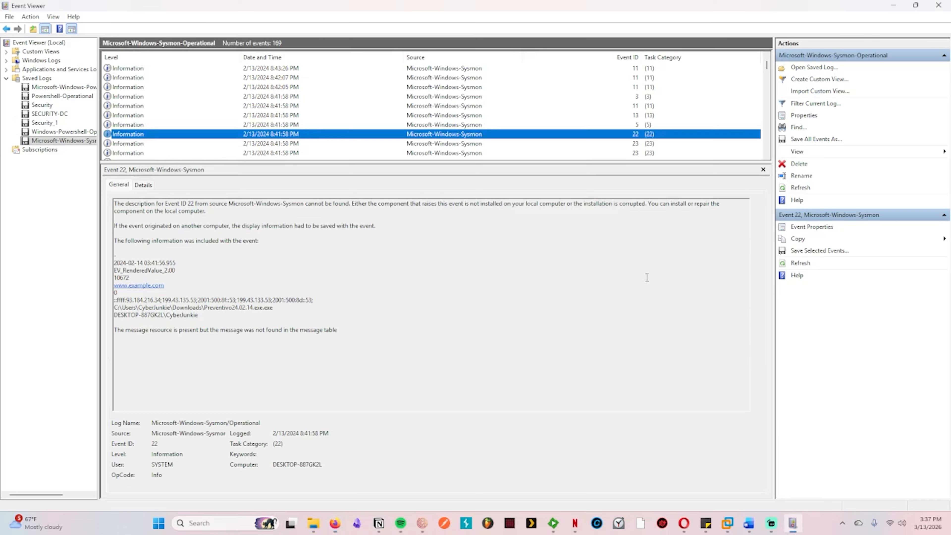
{"action": "right_click", "coordinate": [526, 135]}
{"action": "left_click", "coordinate": [804, 103]}
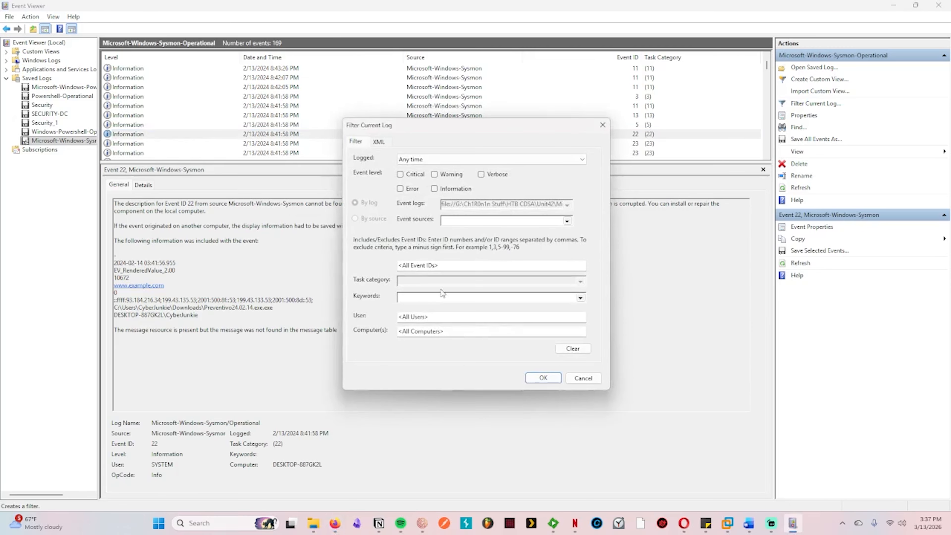
{"action": "type", "text": "22"}
{"action": "left_click", "coordinate": [543, 377]}
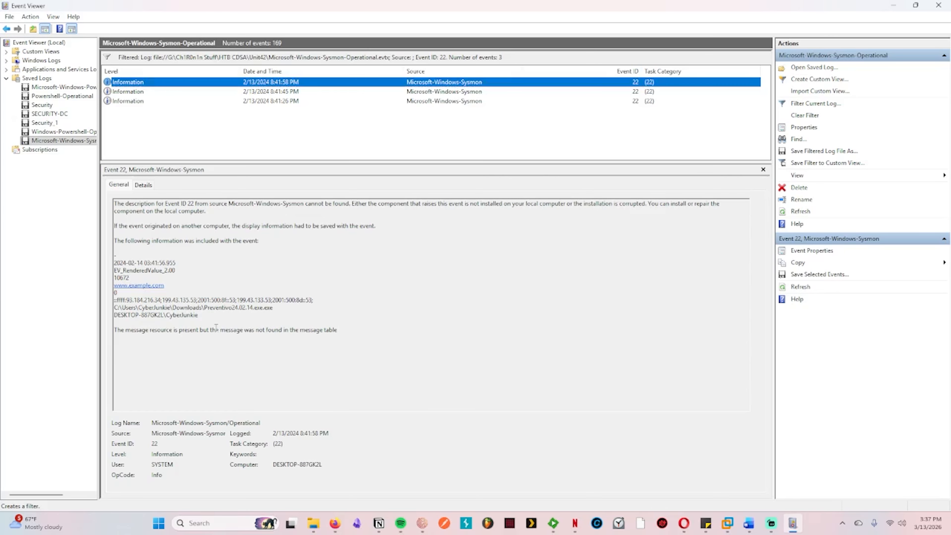
{"action": "left_click", "coordinate": [392, 93]}
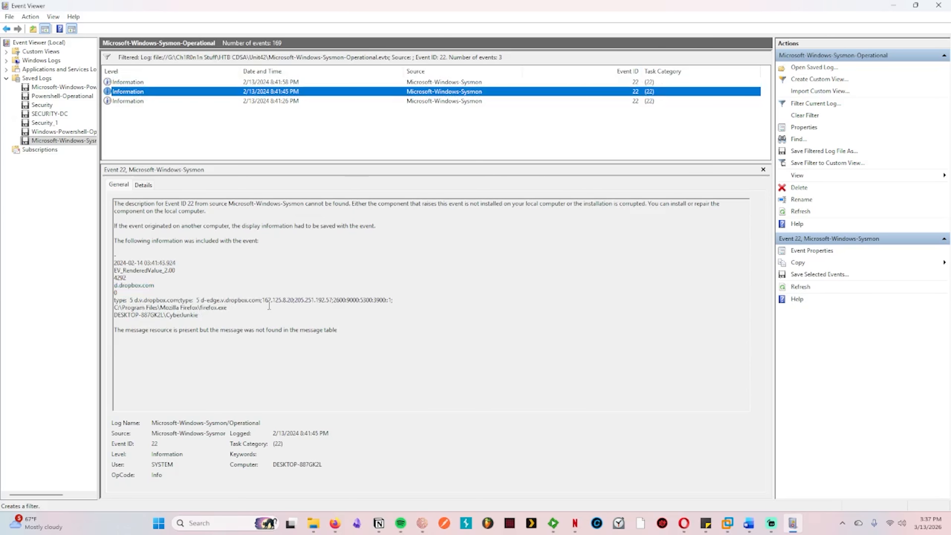
{"action": "left_click_drag", "start_coordinate": [226, 301], "coordinate": [258, 302]}
{"action": "key", "text": "ctrl+c"}
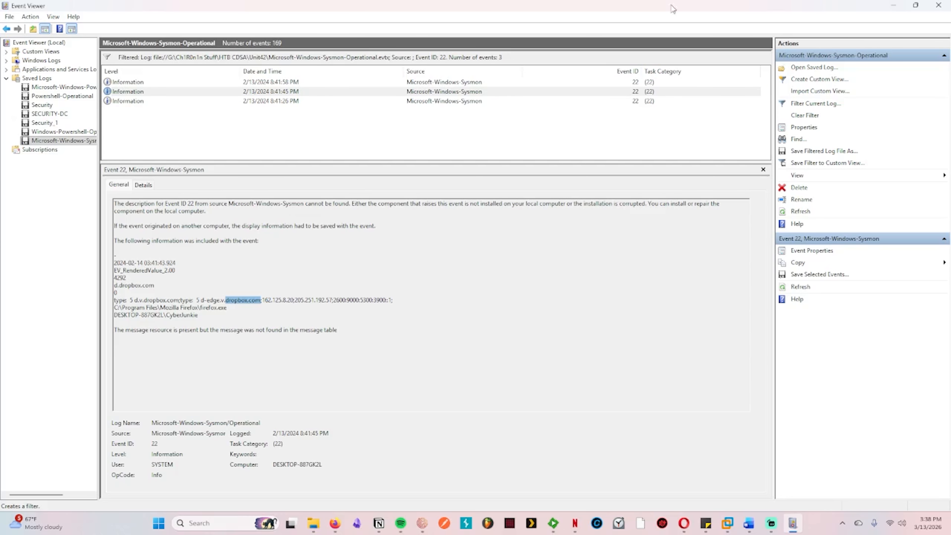
Step: Switch to the Hack The Box page and submit dropbox.com as the Task 3 answer
{"action": "key", "text": "alt+Tab"}
{"action": "scroll", "coordinate": [660, 228], "scroll_direction": "down", "scroll_amount": 5}
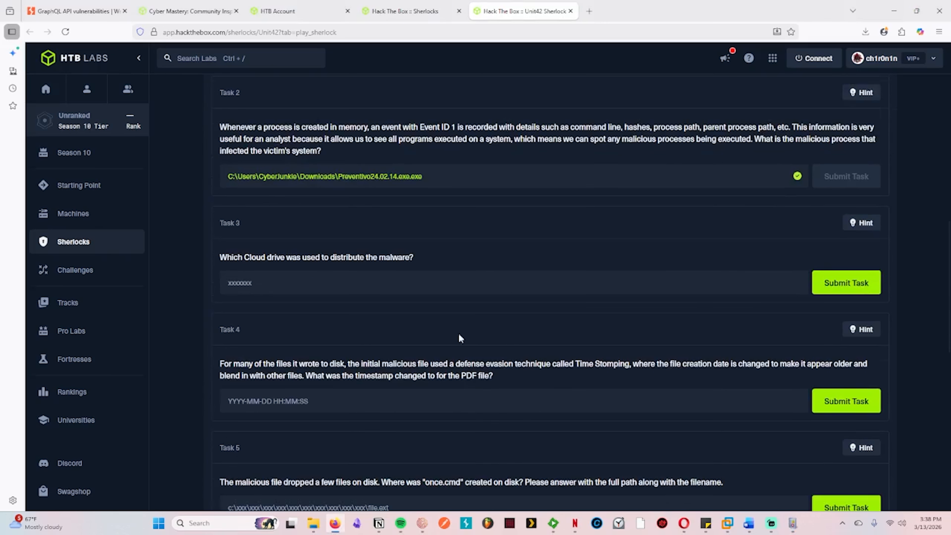
{"action": "left_click", "coordinate": [415, 284]}
{"action": "key", "text": "ctrl+v"}
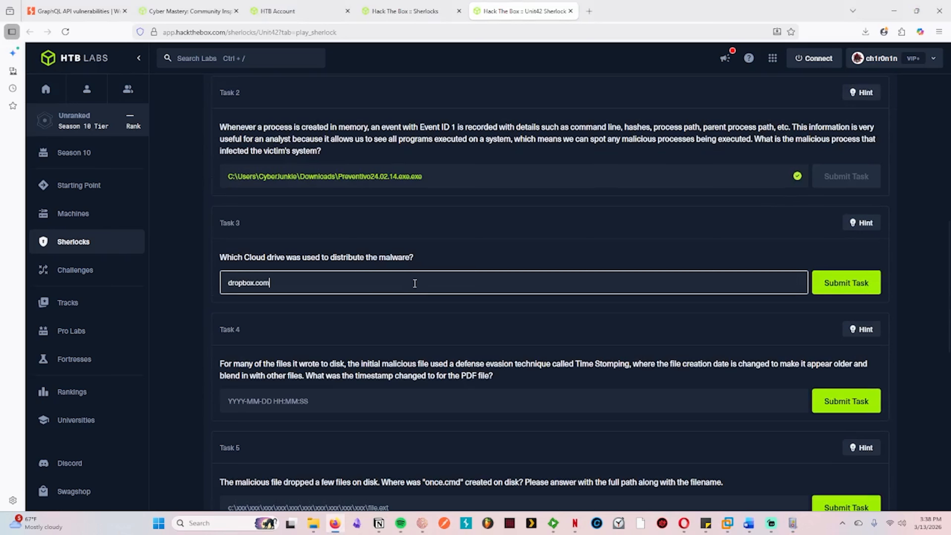
{"action": "left_click", "coordinate": [843, 282]}
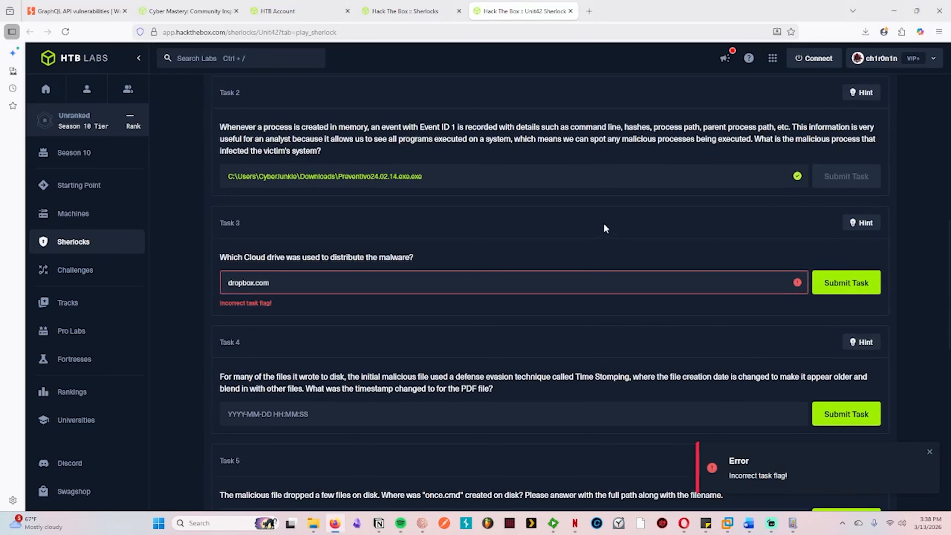
Step: Shorten the Task 3 answer to dropbox and submit it again
{"action": "left_click", "coordinate": [481, 284]}
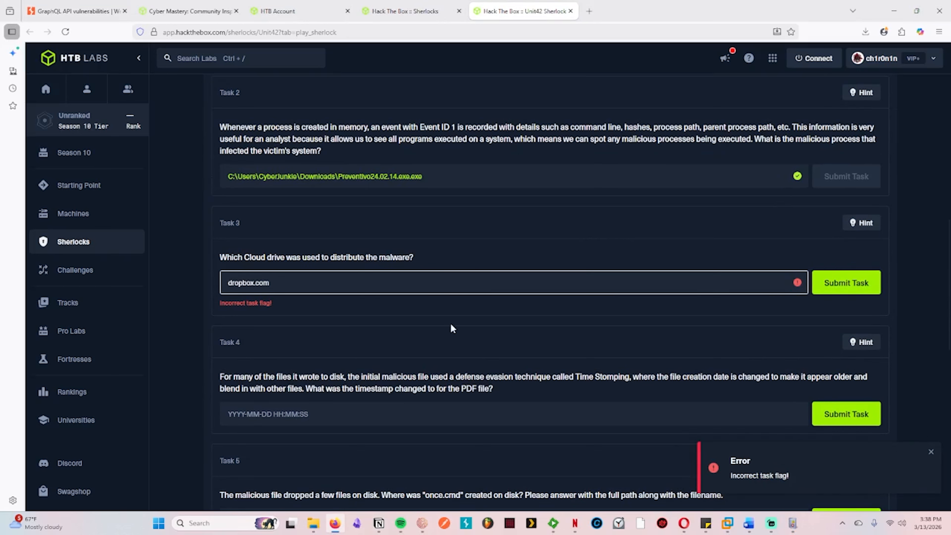
{"action": "key", "text": "BackSpace"}
{"action": "key", "text": "BackSpace"}
{"action": "key", "text": "BackSpace"}
{"action": "key", "text": "BackSpace"}
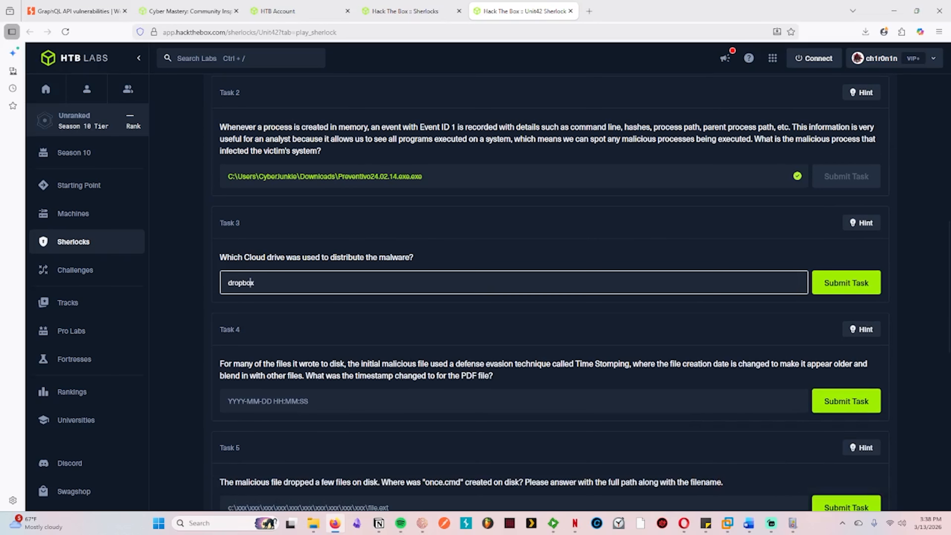
{"action": "key", "text": "Delete"}
{"action": "type", "text": "D"}
{"action": "left_click", "coordinate": [837, 290]}
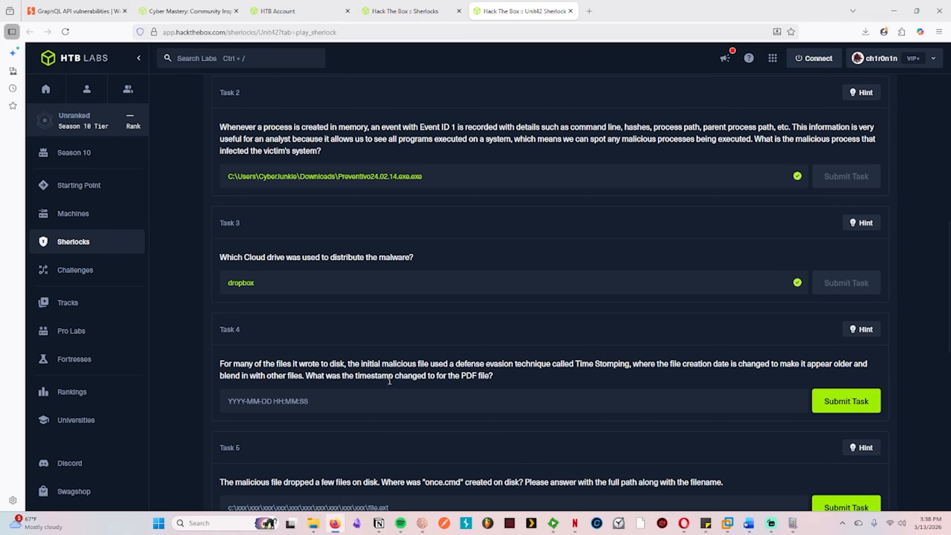
Step: Switch to Event Viewer and replace the current log filter with one for Event ID 2
{"action": "left_click", "coordinate": [797, 530]}
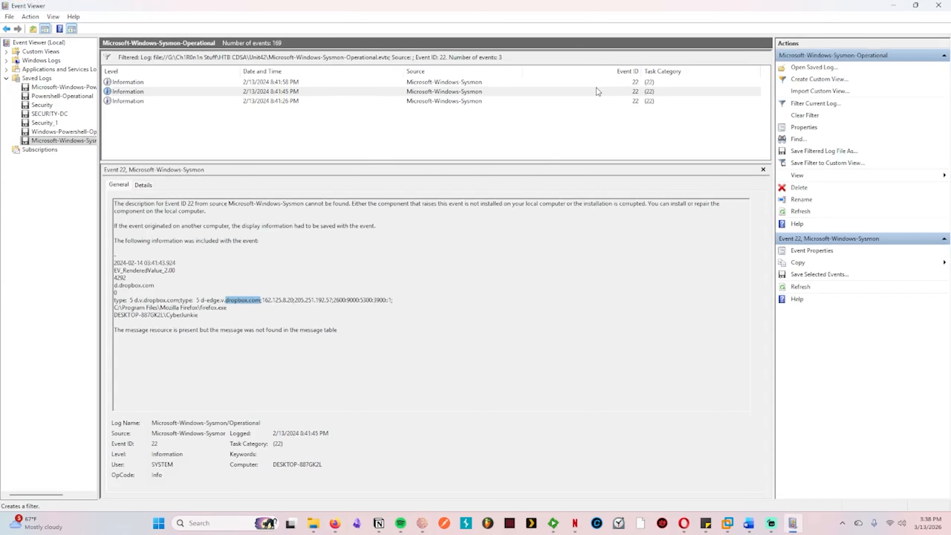
{"action": "left_click", "coordinate": [810, 118]}
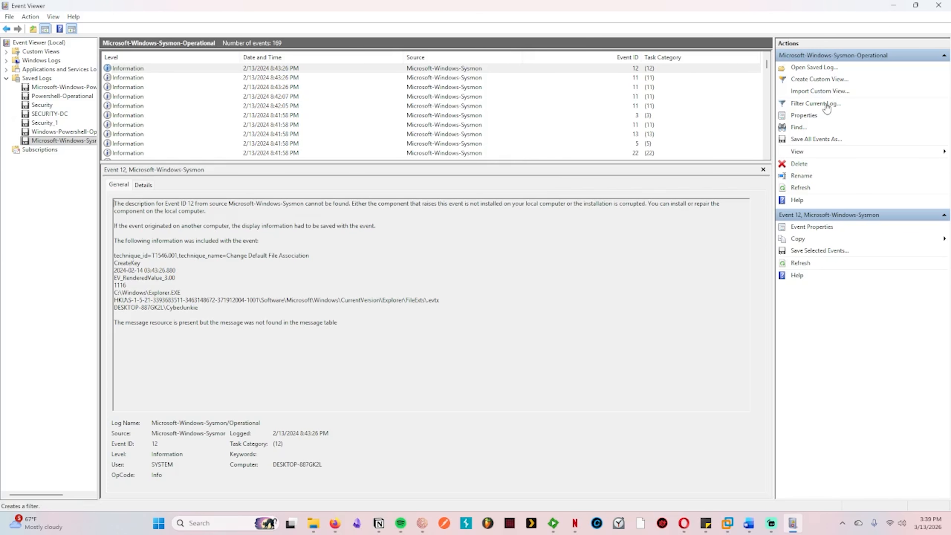
{"action": "left_click", "coordinate": [816, 104]}
{"action": "left_click", "coordinate": [453, 266]}
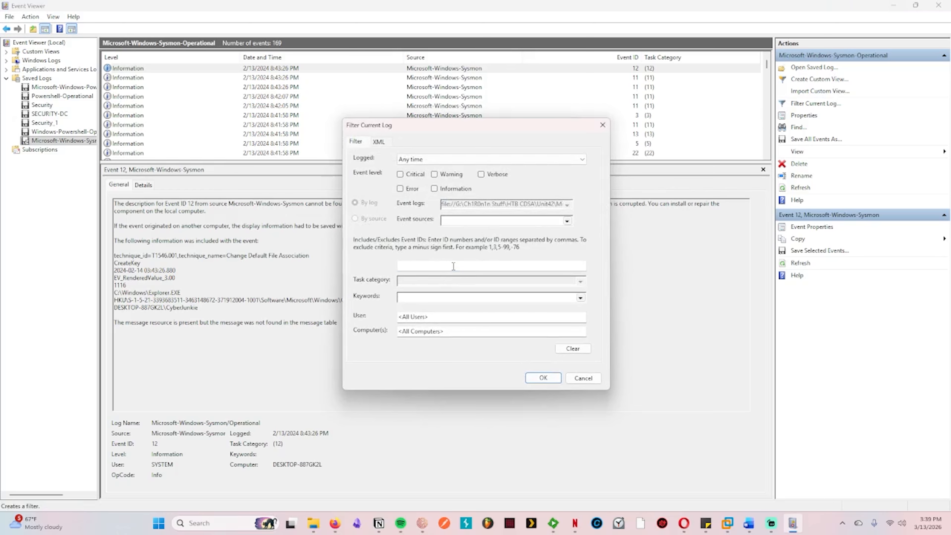
{"action": "type", "text": "2"}
{"action": "key", "text": "Return"}
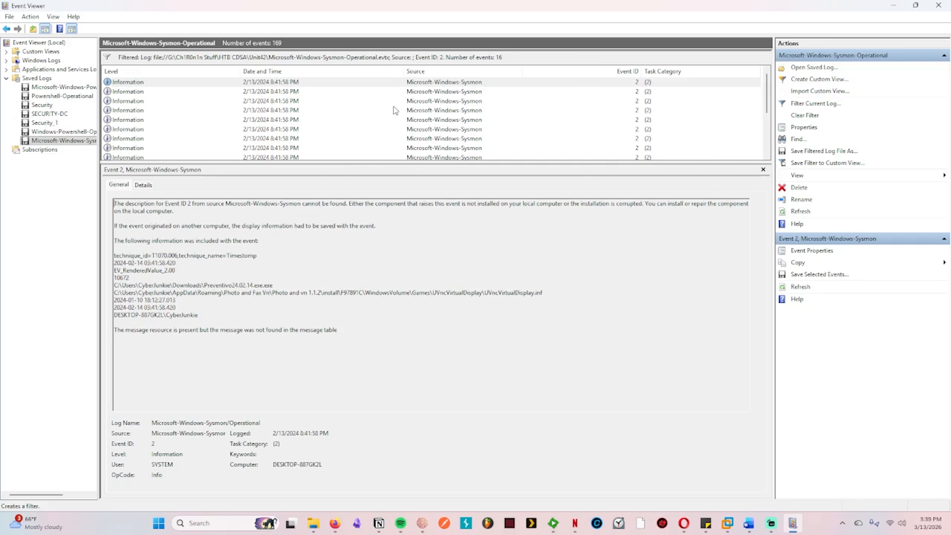
{"action": "left_click", "coordinate": [348, 82]}
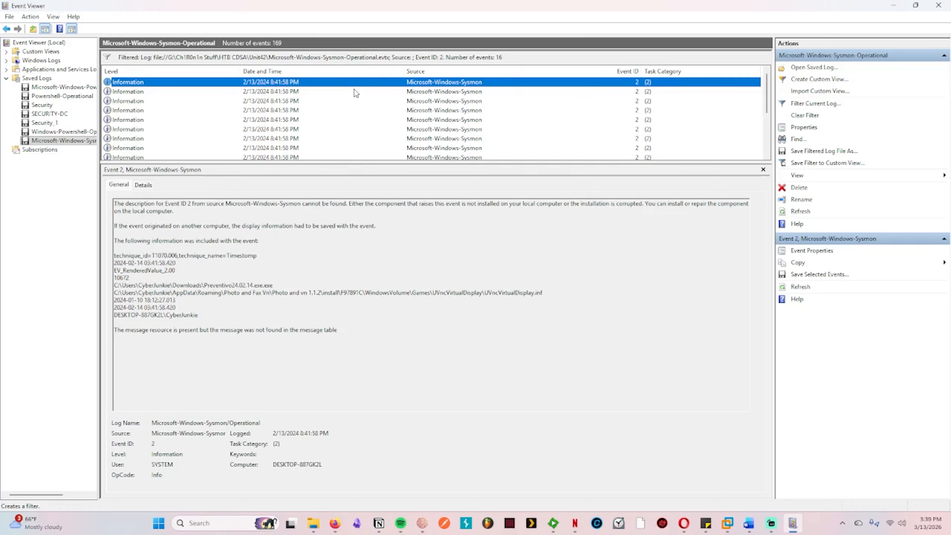
{"action": "left_click", "coordinate": [355, 92]}
{"action": "key", "text": "Down"}
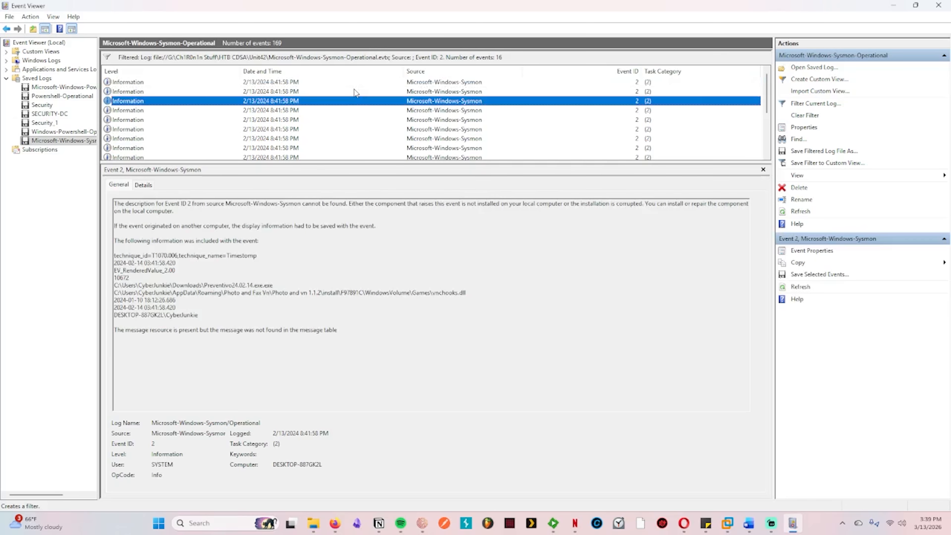
{"action": "key", "text": "Down"}
{"action": "key", "text": "Down"}
{"action": "key", "text": "Down"}
{"action": "key", "text": "Down"}
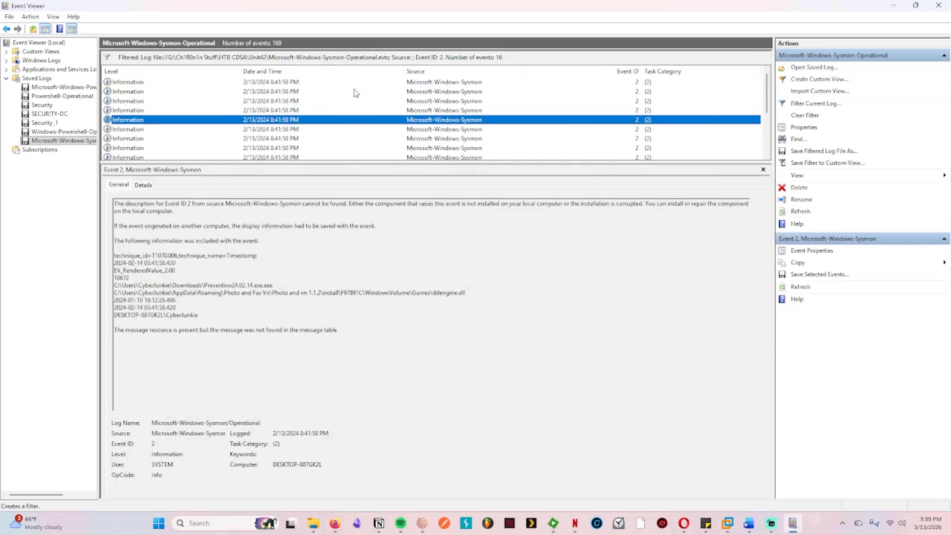
{"action": "key", "text": "Down"}
{"action": "key", "text": "Down"}
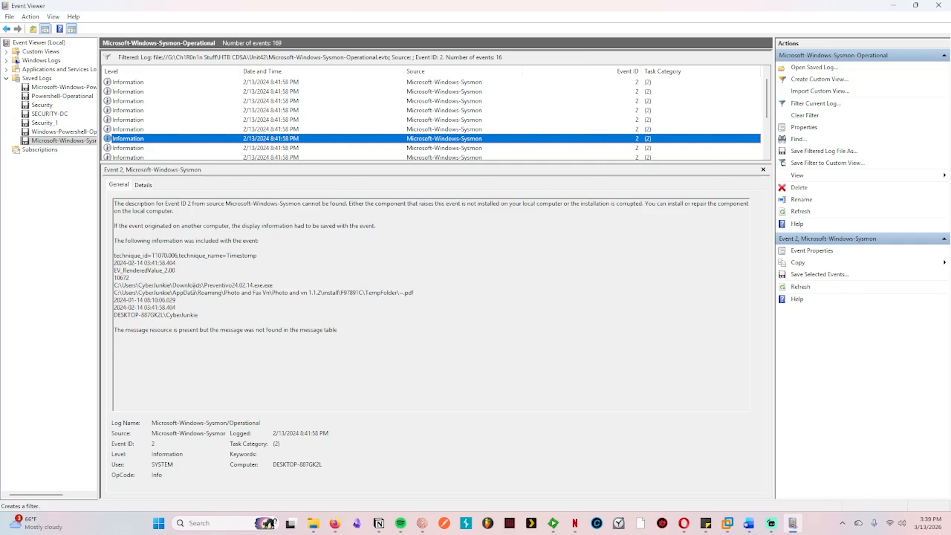
{"action": "triple_click", "coordinate": [119, 301]}
{"action": "left_click", "coordinate": [119, 300]}
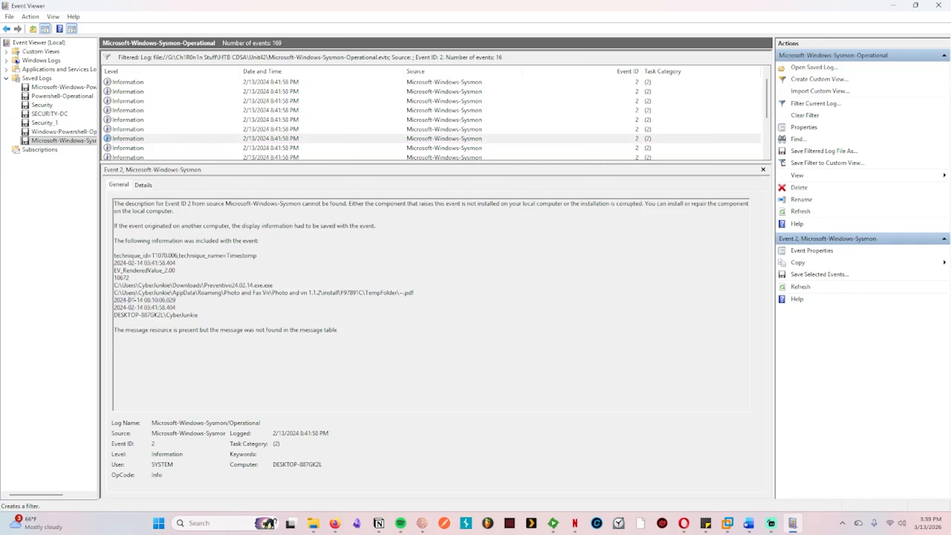
{"action": "left_click_drag", "start_coordinate": [179, 300], "coordinate": [113, 300]}
{"action": "key", "text": "ctrl+c"}
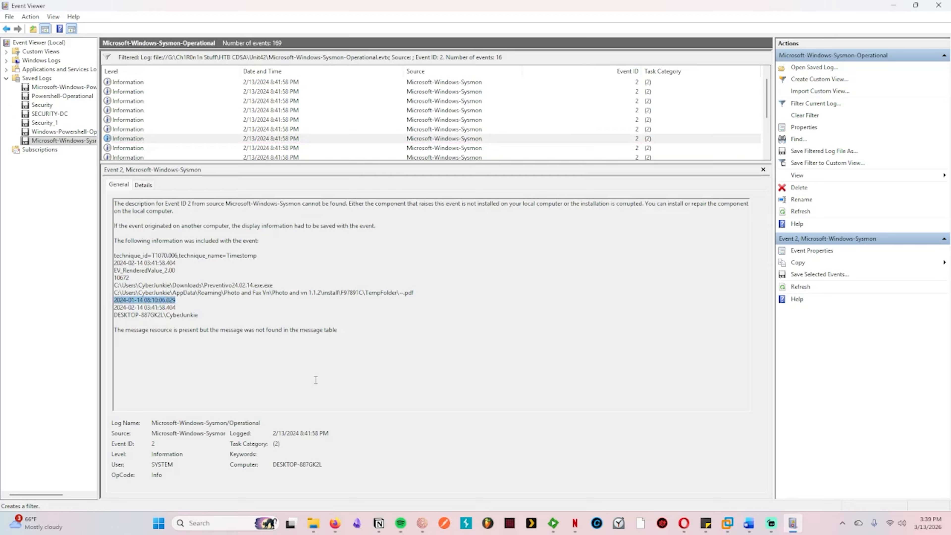
{"action": "mouse_move", "coordinate": [335, 524]}
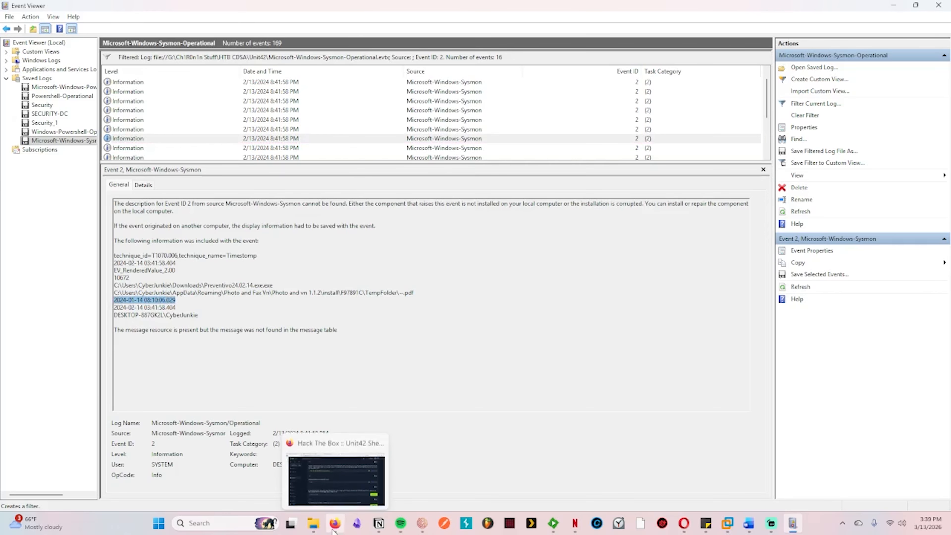
{"action": "left_click", "coordinate": [353, 474]}
{"action": "left_click", "coordinate": [345, 405]}
{"action": "key", "text": "ctrl+v"}
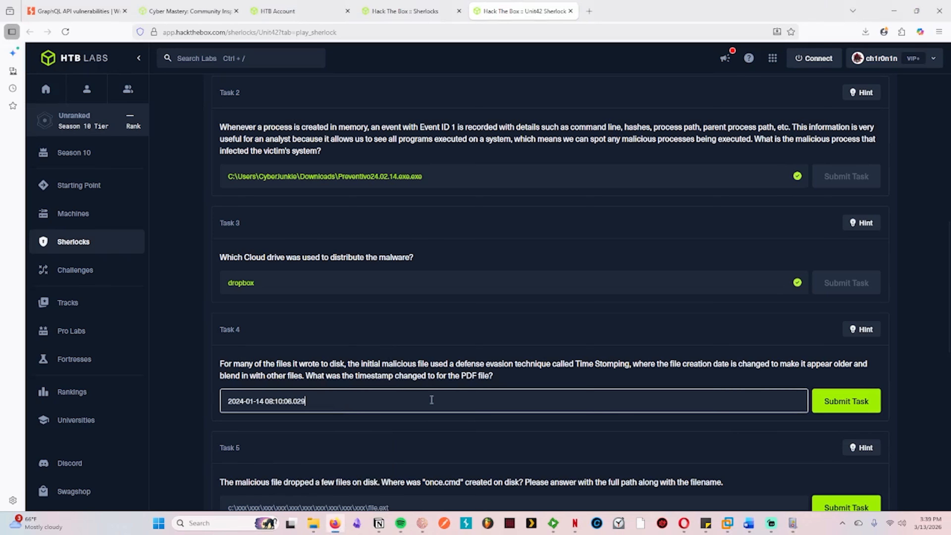
{"action": "key", "text": "BackSpace"}
{"action": "key", "text": "BackSpace"}
{"action": "key", "text": "BackSpace"}
{"action": "key", "text": "BackSpace"}
{"action": "left_click", "coordinate": [845, 405]}
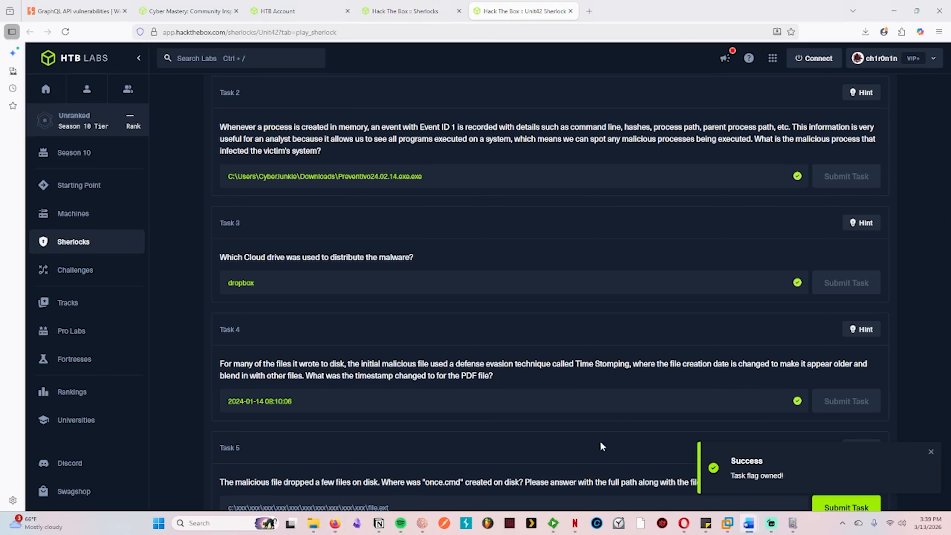
Step: Read the Task 5 question about once.cmd, refilter the log in Event Viewer to Event ID 11, and select the newest record
{"action": "scroll", "coordinate": [588, 393], "scroll_direction": "down", "scroll_amount": 5}
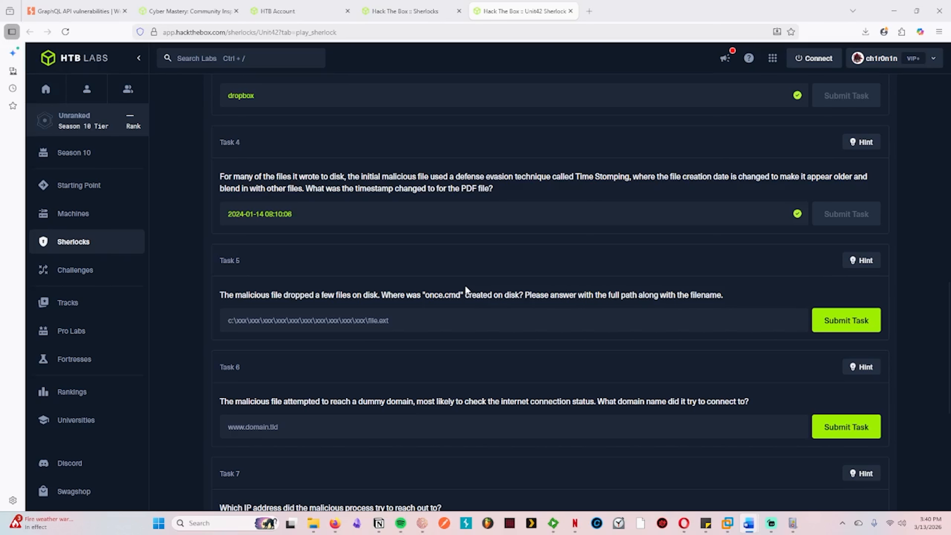
{"action": "left_click", "coordinate": [794, 523]}
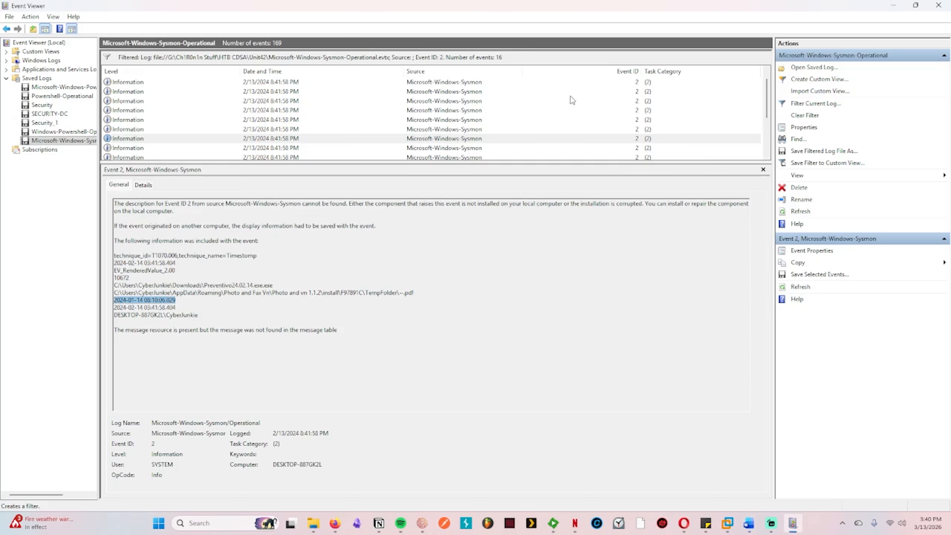
{"action": "left_click", "coordinate": [801, 115]}
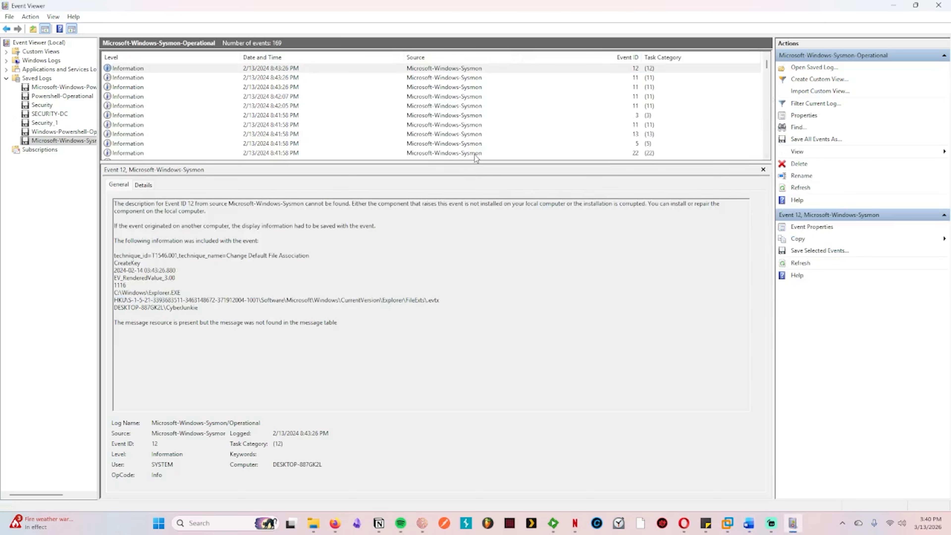
{"action": "left_click", "coordinate": [815, 104]}
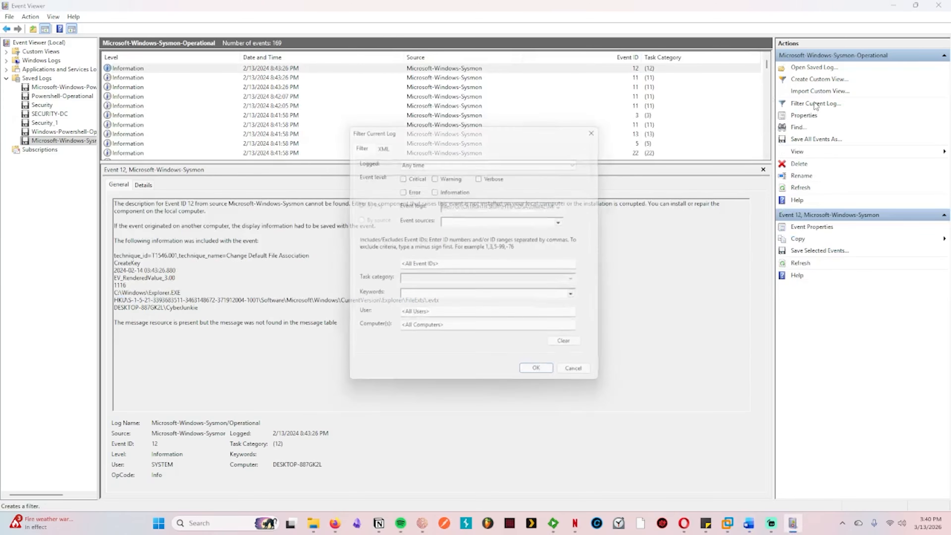
{"action": "left_click", "coordinate": [409, 264]}
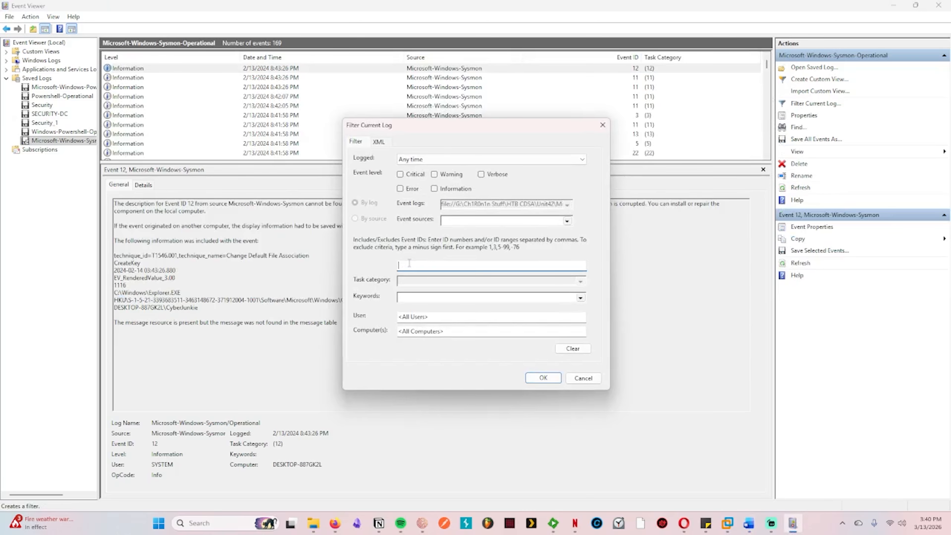
{"action": "type", "text": "11"}
{"action": "key", "text": "Return"}
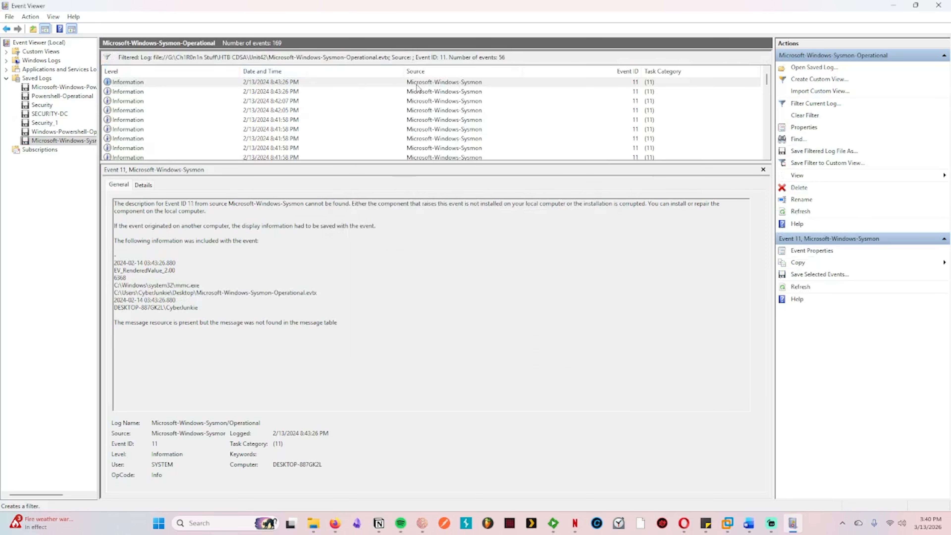
{"action": "left_click", "coordinate": [426, 85]}
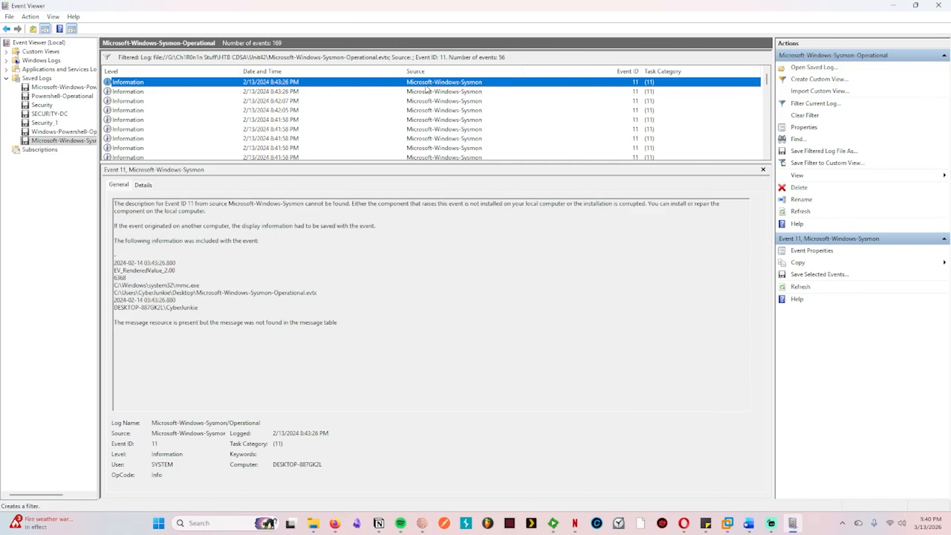
Step: Step down through the Event ID 11 records from newest to oldest, checking each created file's path for once.cmd
{"action": "key", "text": "Down"}
{"action": "key", "text": "Down"}
{"action": "key", "text": "Down"}
{"action": "key", "text": "Down"}
{"action": "key", "text": "Down"}
{"action": "key", "text": "Down"}
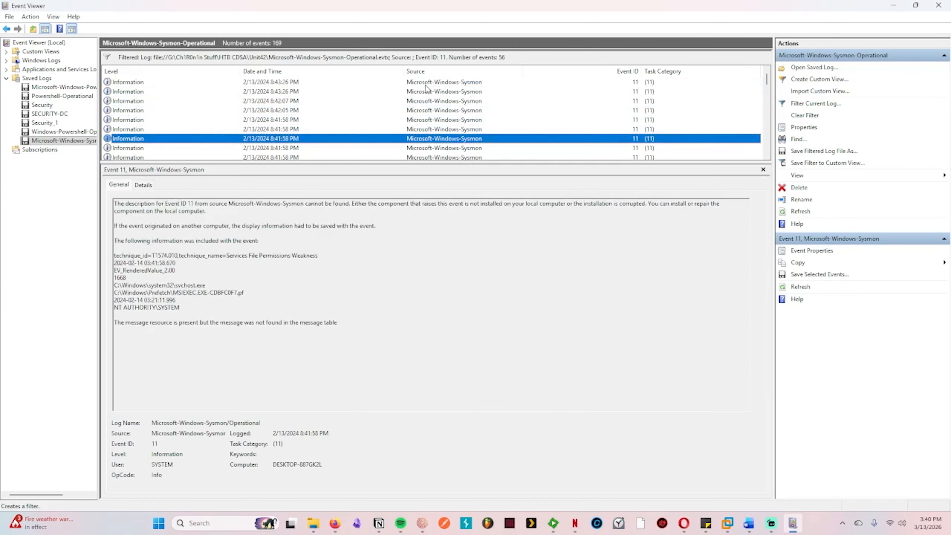
{"action": "key", "text": "Down"}
{"action": "key", "text": "Down"}
{"action": "key", "text": "Down"}
{"action": "key", "text": "Down"}
{"action": "key", "text": "Down"}
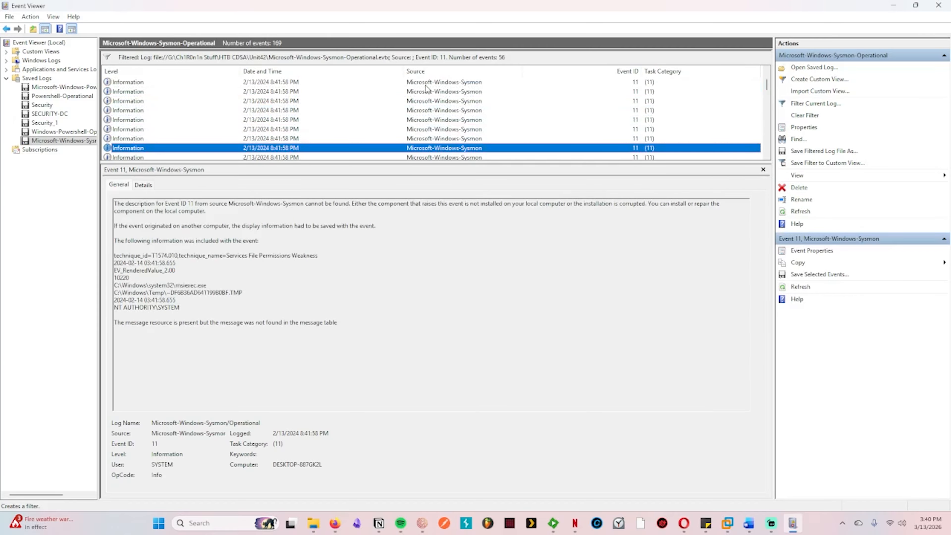
{"action": "key", "text": "Down"}
{"action": "key", "text": "Down"}
{"action": "key", "text": "Down"}
{"action": "key", "text": "Down"}
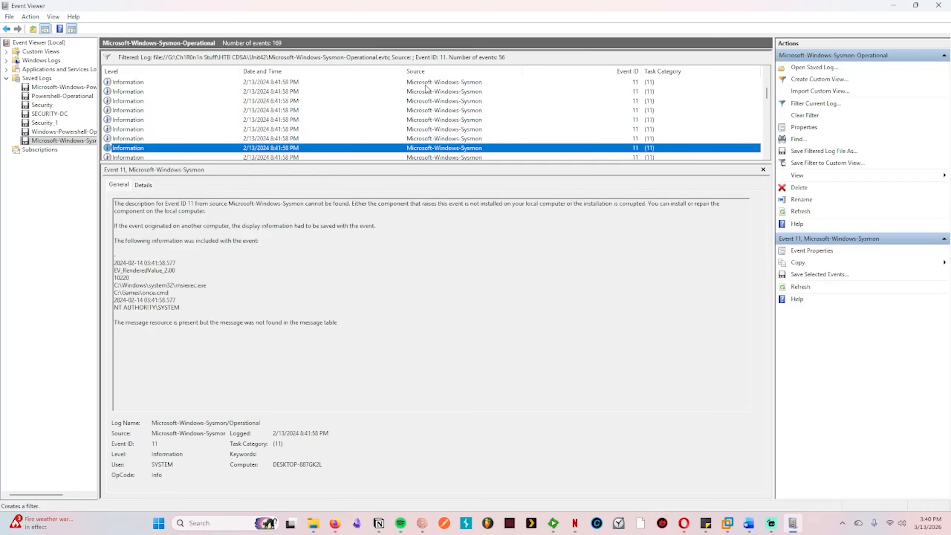
{"action": "key", "text": "Down"}
{"action": "key", "text": "Down"}
{"action": "key", "text": "Down"}
{"action": "key", "text": "Down"}
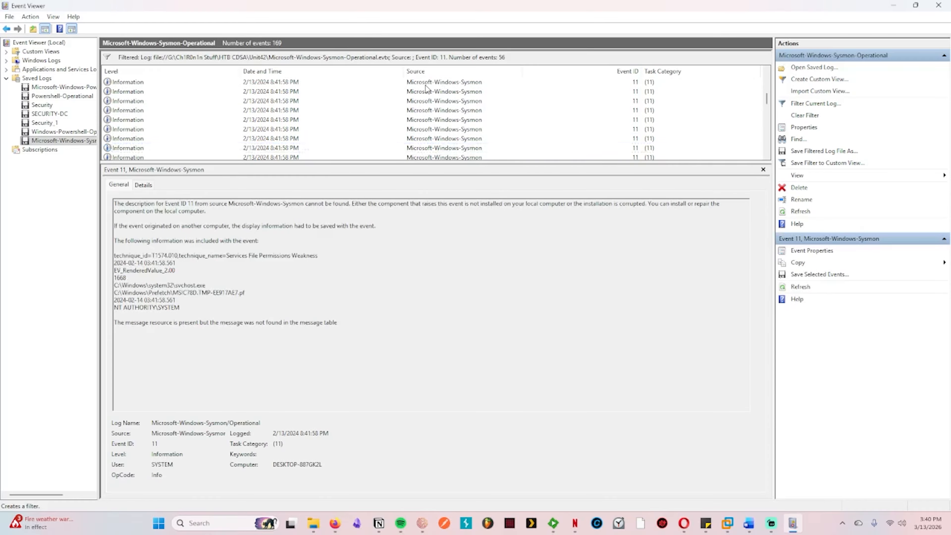
{"action": "key", "text": "Down"}
{"action": "key", "text": "Up"}
{"action": "key", "text": "Up"}
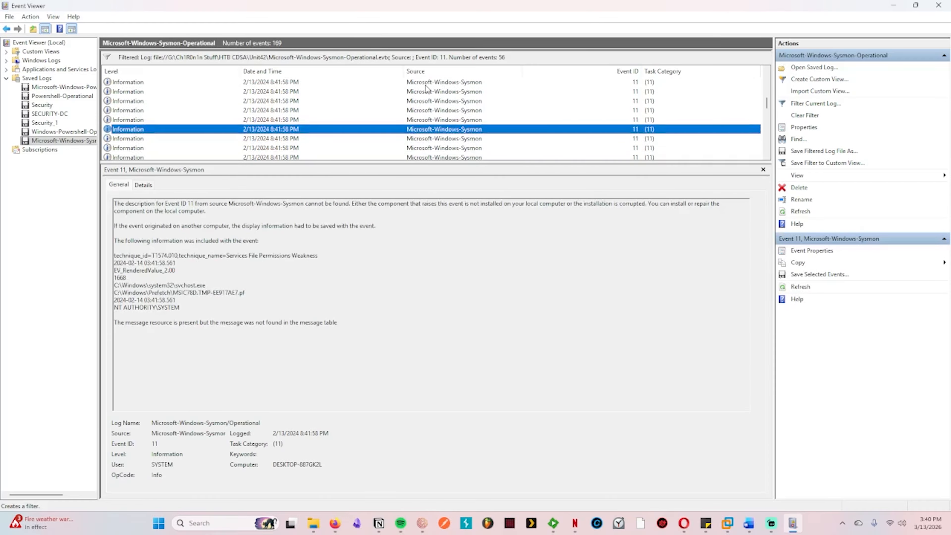
{"action": "key", "text": "Down"}
{"action": "key", "text": "Down"}
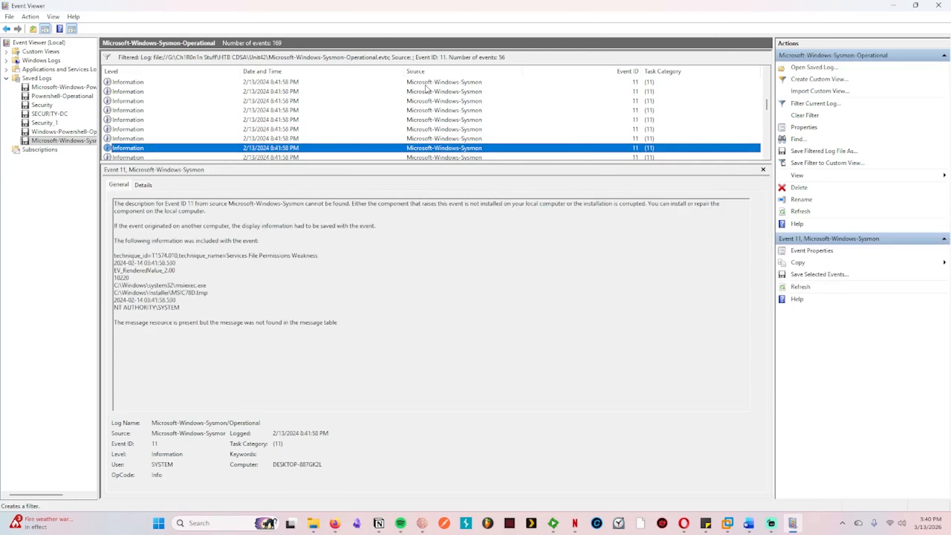
{"action": "key", "text": "Down"}
{"action": "key", "text": "Down"}
{"action": "key", "text": "Down"}
{"action": "key", "text": "Down"}
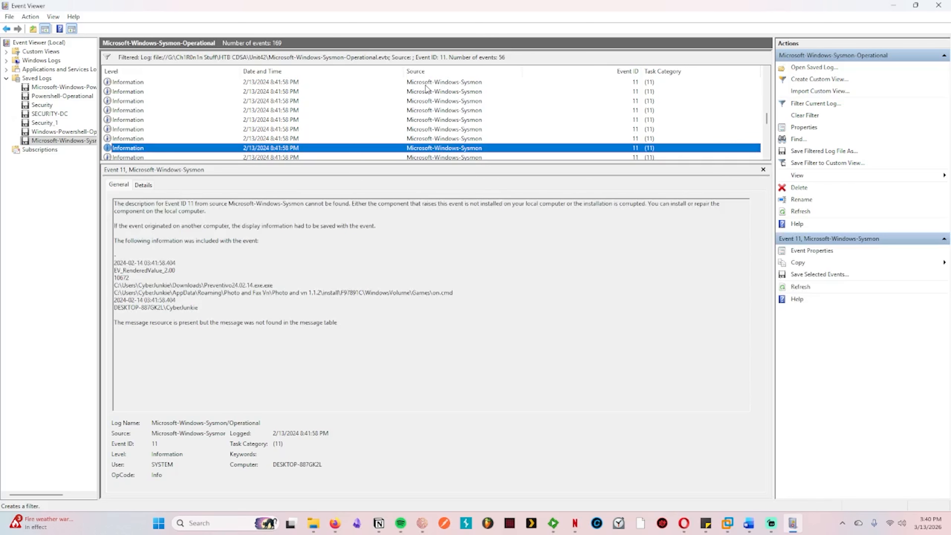
{"action": "key", "text": "Down"}
{"action": "key", "text": "Down"}
{"action": "key", "text": "Down"}
{"action": "key", "text": "Down"}
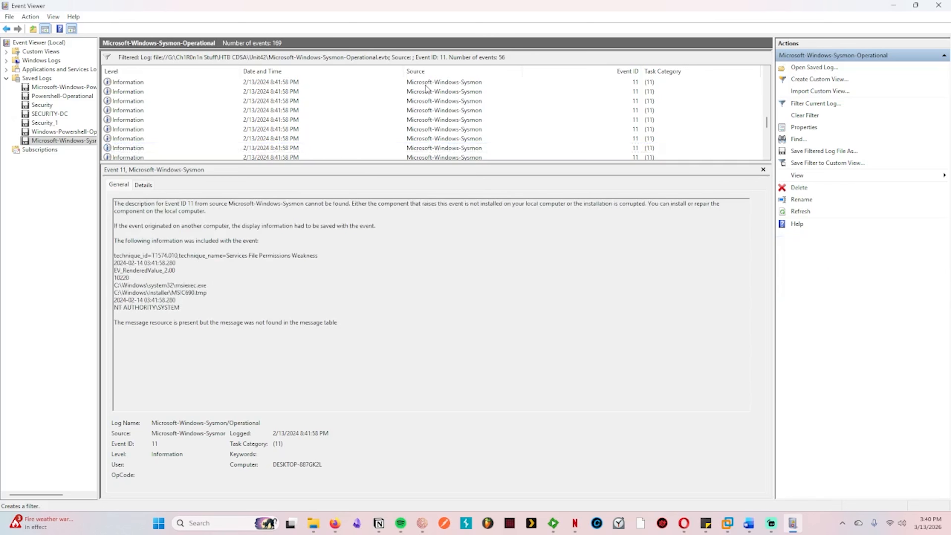
{"action": "key", "text": "Down"}
{"action": "key", "text": "Down"}
{"action": "key", "text": "Down"}
{"action": "key", "text": "Down"}
{"action": "key", "text": "Down"}
{"action": "key", "text": "Down"}
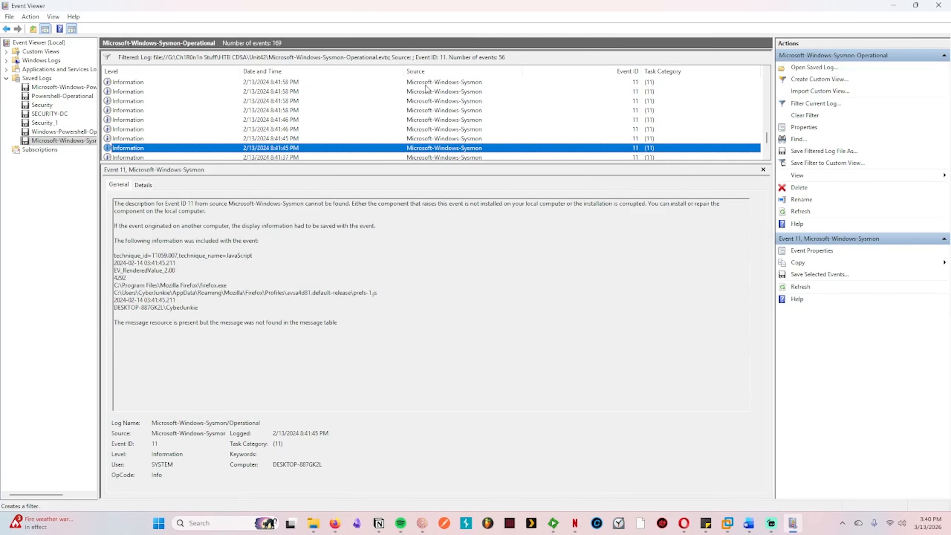
{"action": "key", "text": "Down"}
{"action": "key", "text": "Down"}
{"action": "key", "text": "Down"}
{"action": "key", "text": "Down"}
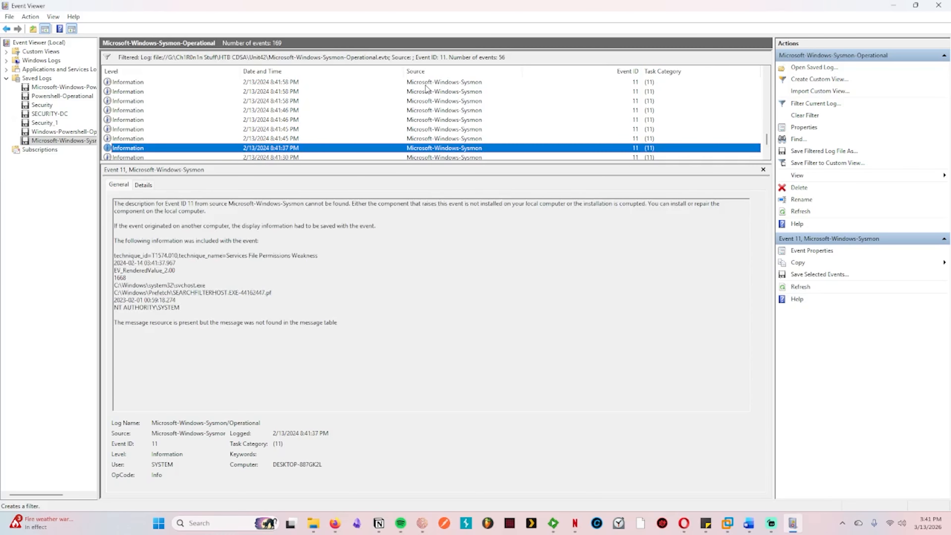
{"action": "key", "text": "Down"}
{"action": "key", "text": "Down"}
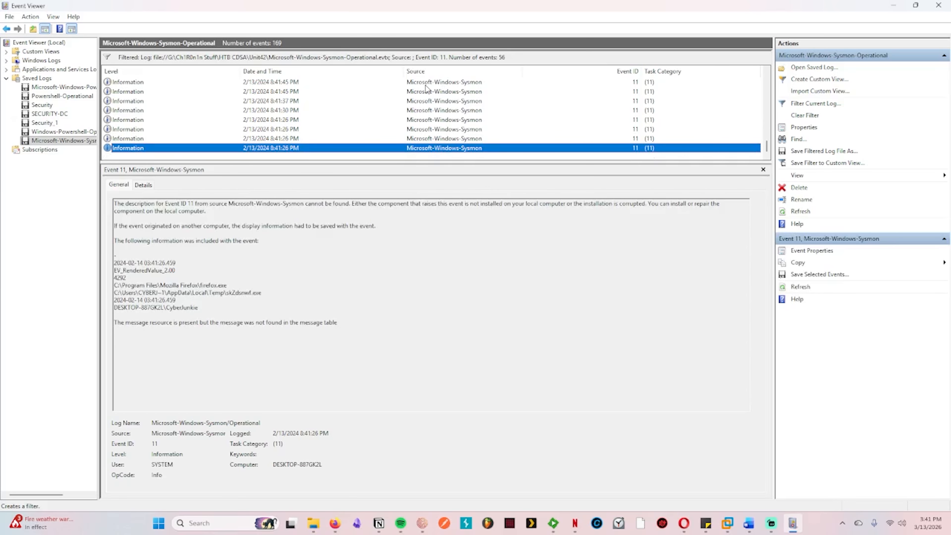
Step: Compare the two oldest Event ID 11 records and examine the .exe.part file path written by firefox.exe in the Downloads folder
{"action": "key", "text": "Up"}
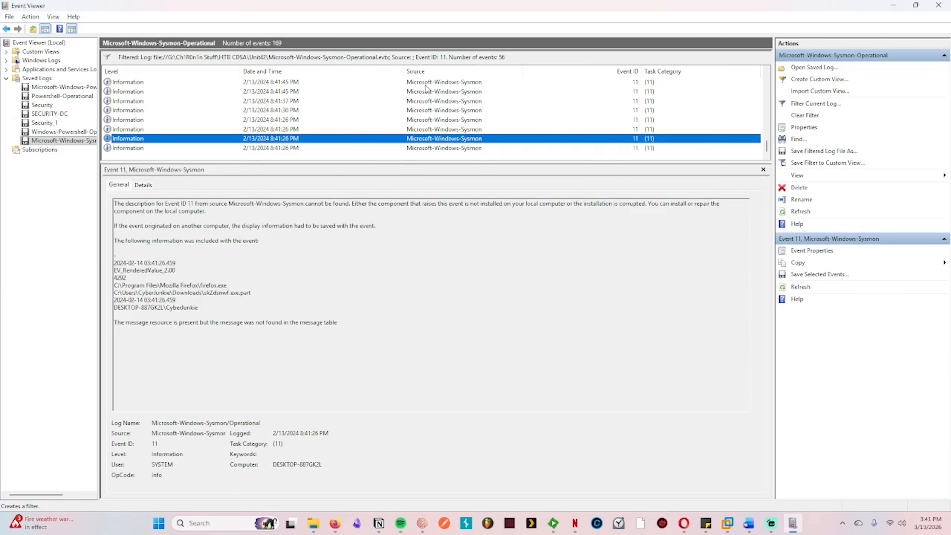
{"action": "key", "text": "Down"}
{"action": "key", "text": "Up"}
{"action": "left_click_drag", "start_coordinate": [251, 292], "coordinate": [125, 292]}
{"action": "left_click", "coordinate": [368, 304]}
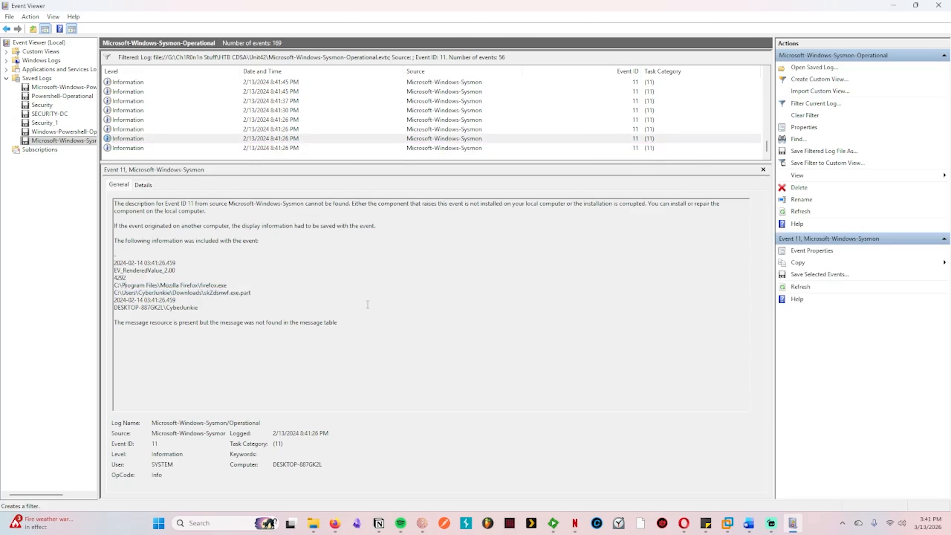
Step: Step back up through the Event ID 11 records to the once.cmd file created by Preventivo24.02.14.exe.exe and copy its full path
{"action": "left_click", "coordinate": [439, 139]}
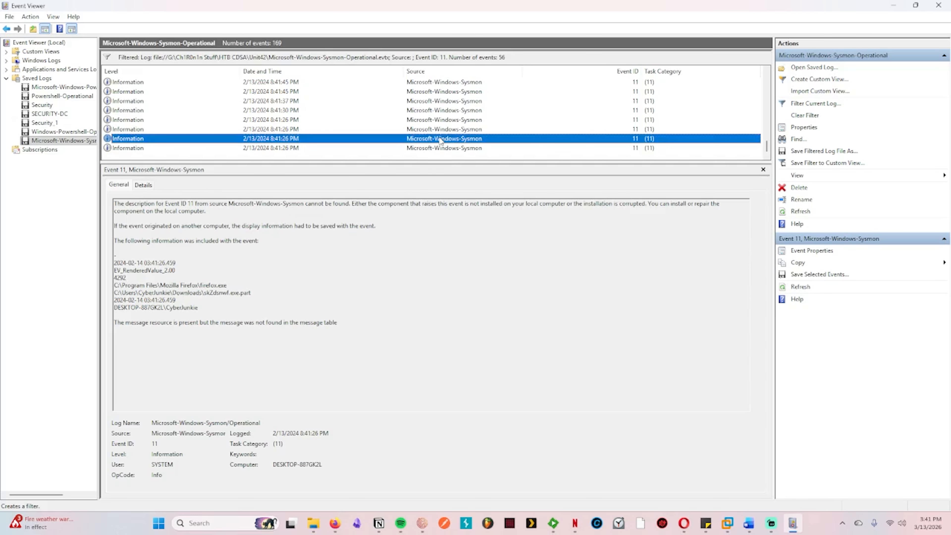
{"action": "key", "text": "Up"}
{"action": "key", "text": "Up"}
{"action": "key", "text": "Up"}
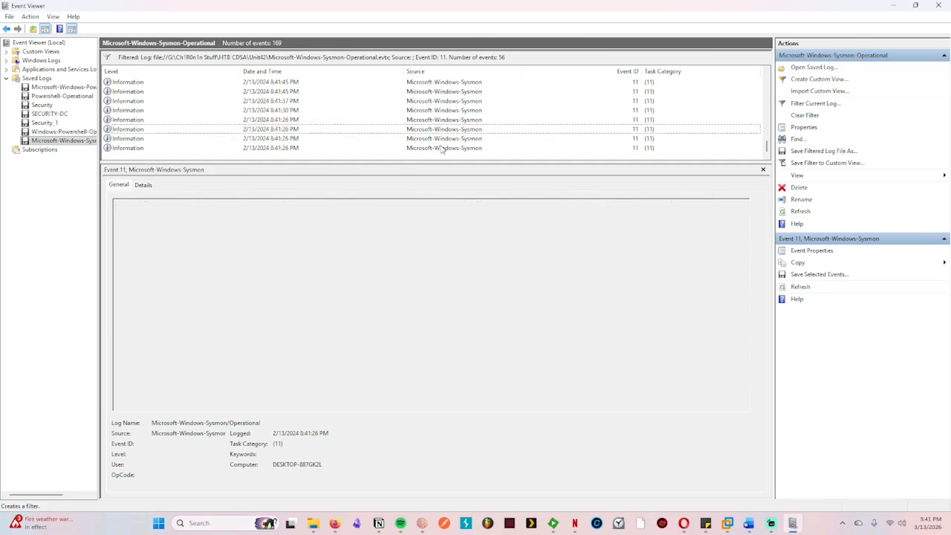
{"action": "key", "text": "Up"}
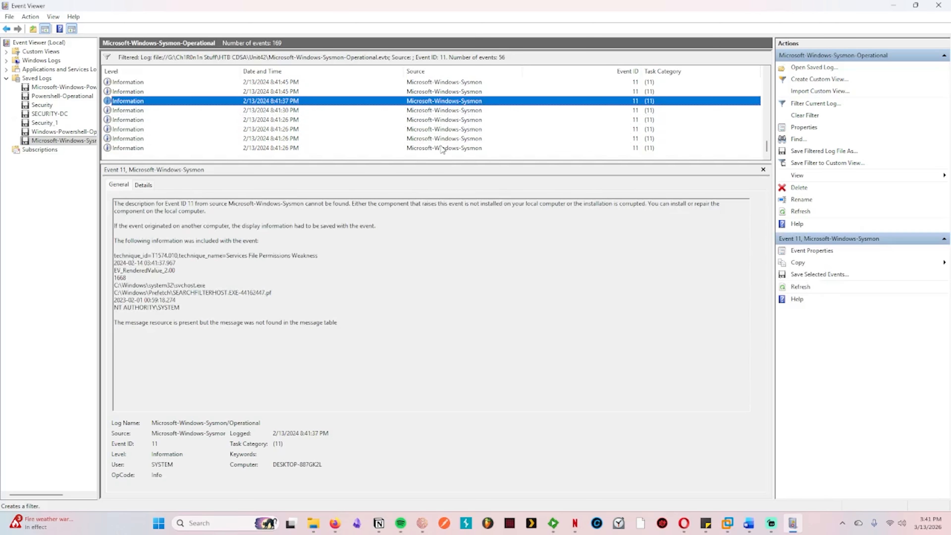
{"action": "key", "text": "Up"}
{"action": "key", "text": "Down"}
{"action": "key", "text": "Up"}
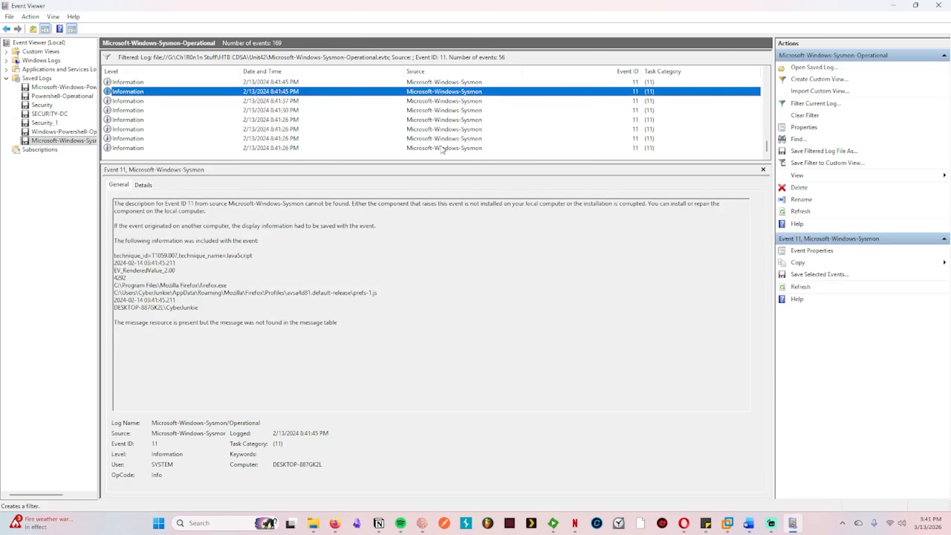
{"action": "key", "text": "Up"}
{"action": "key", "text": "Up"}
{"action": "key", "text": "Up"}
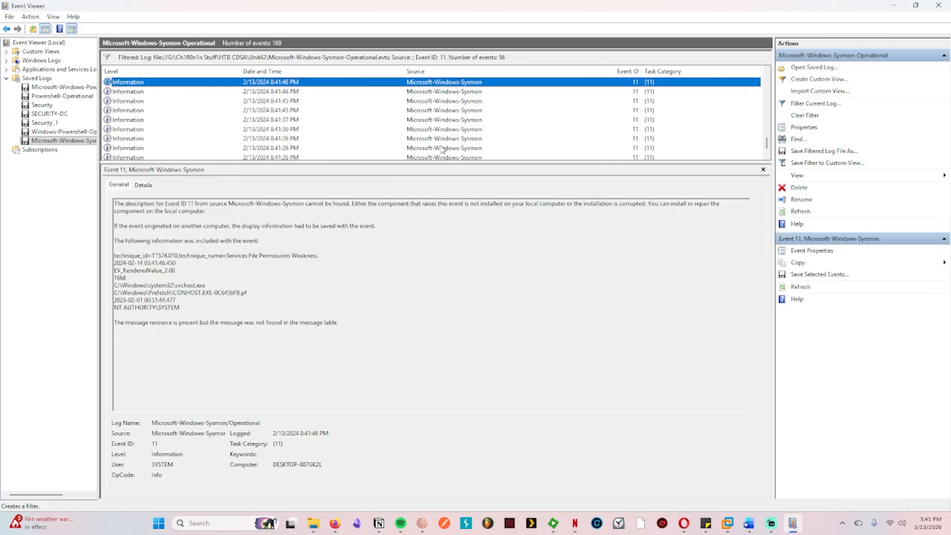
{"action": "key", "text": "Down"}
{"action": "key", "text": "Down"}
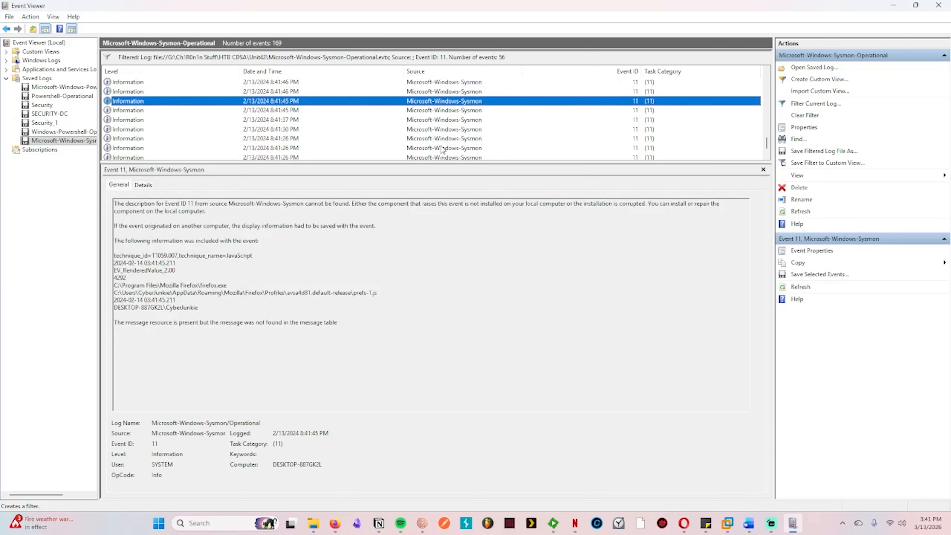
{"action": "key", "text": "Up"}
{"action": "key", "text": "Up"}
{"action": "key", "text": "Up"}
{"action": "key", "text": "Up"}
{"action": "key", "text": "Up"}
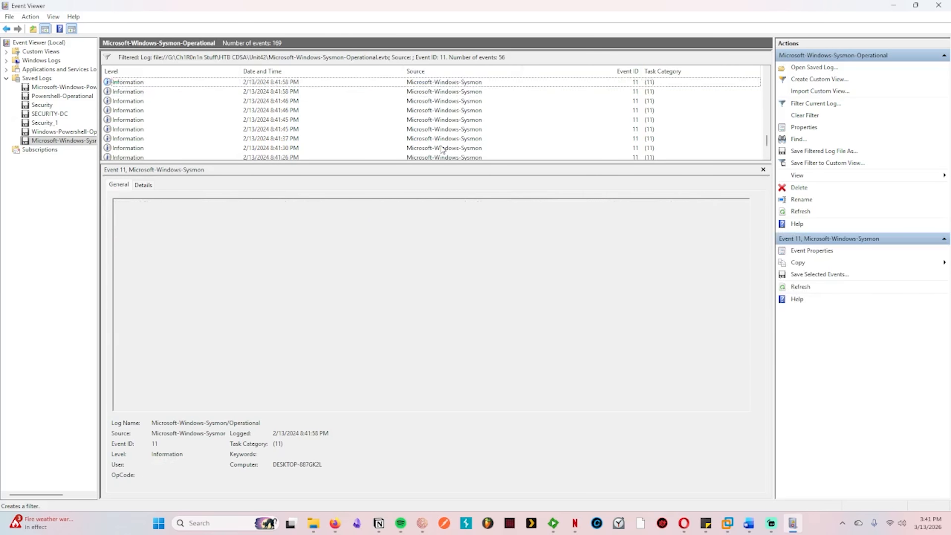
{"action": "key", "text": "Up"}
{"action": "key", "text": "Up"}
{"action": "key", "text": "Up"}
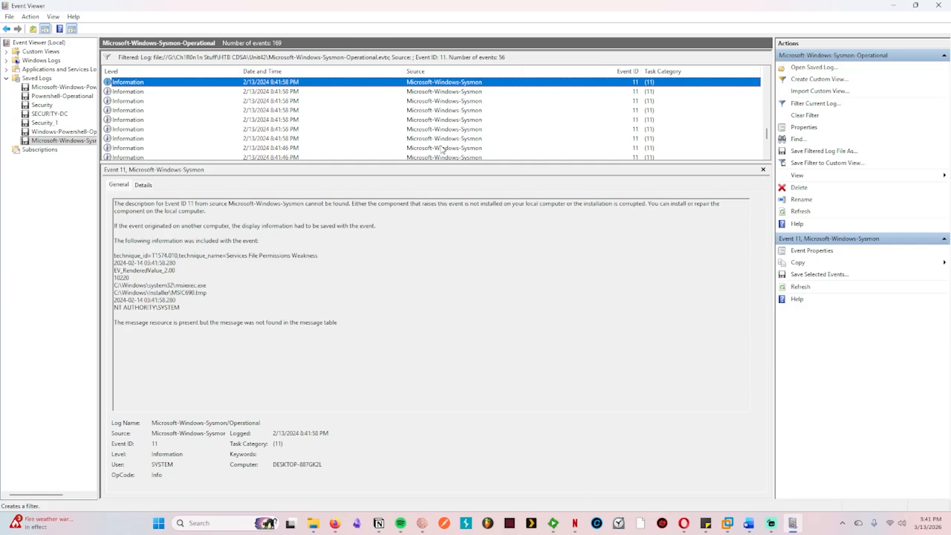
{"action": "key", "text": "Up"}
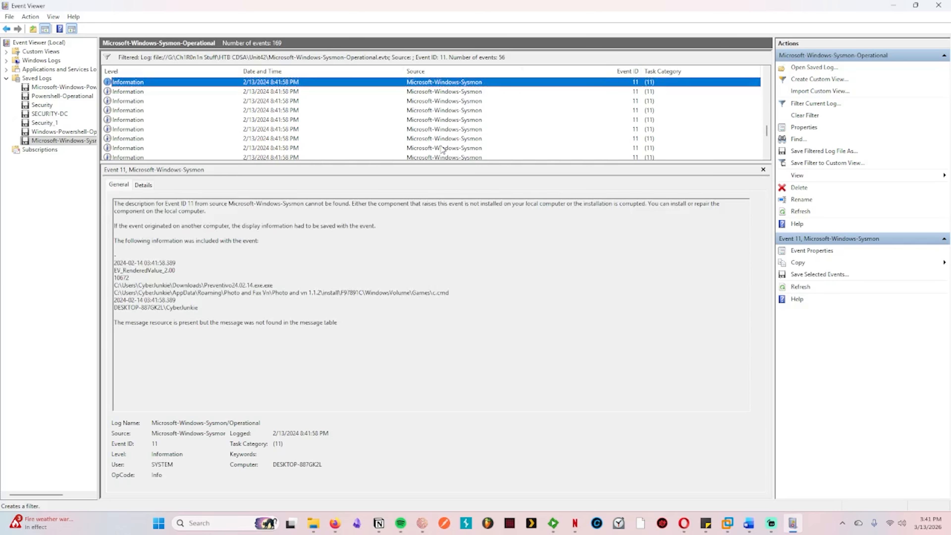
{"action": "key", "text": "Up"}
{"action": "key", "text": "Up"}
{"action": "key", "text": "Up"}
{"action": "left_click_drag", "start_coordinate": [461, 294], "coordinate": [115, 292]}
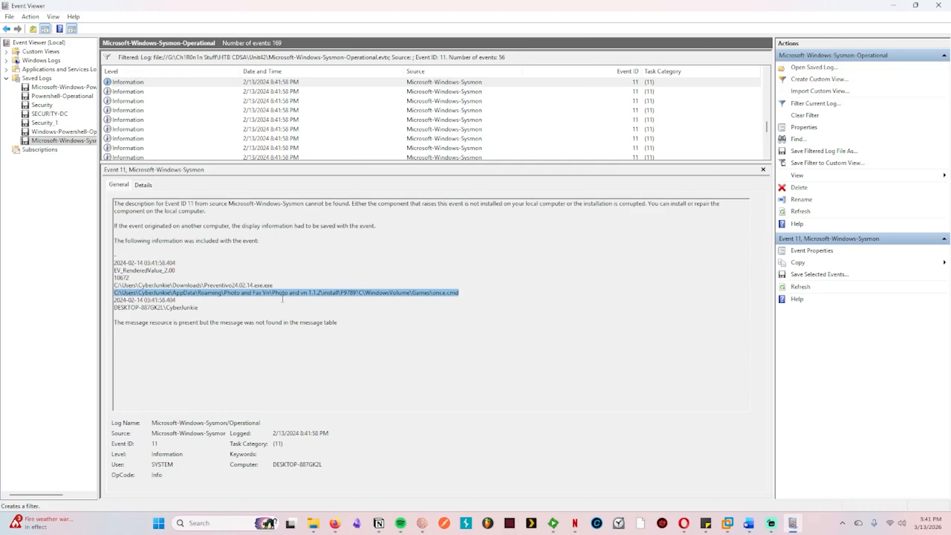
Step: Switch to the Hack The Box page and submit the copied full path ending in WindowsVolume\Games\once.cmd as the Task 5 answer
{"action": "mouse_move", "coordinate": [334, 523]}
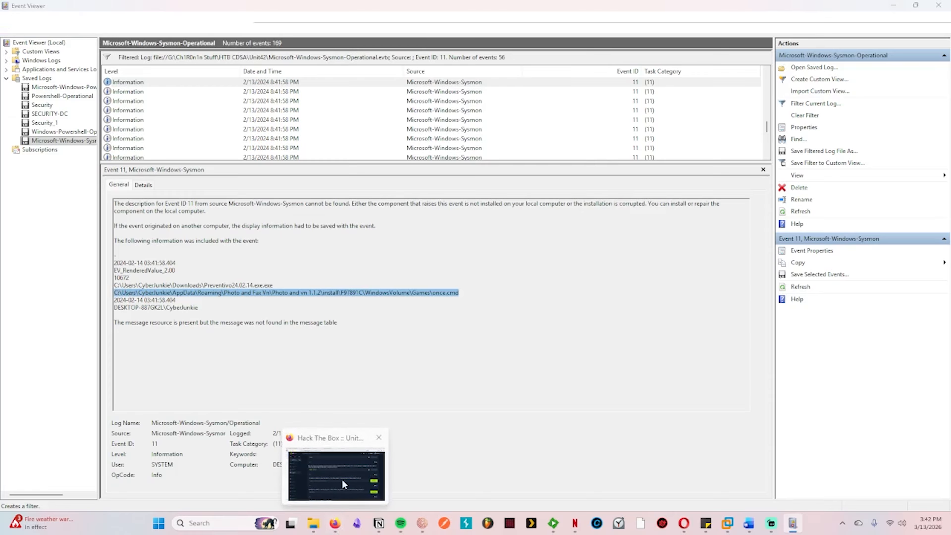
{"action": "left_click", "coordinate": [342, 479]}
{"action": "left_click", "coordinate": [392, 318]}
{"action": "type", "text": "C:\\Users\\CyberJunkie\\AppData\\Roaming\\Photo and Fax Vn\\Photo and vn 1.1.2\\Install\\F97891C\\WindowsVolume\\Games\\once.cmd"}
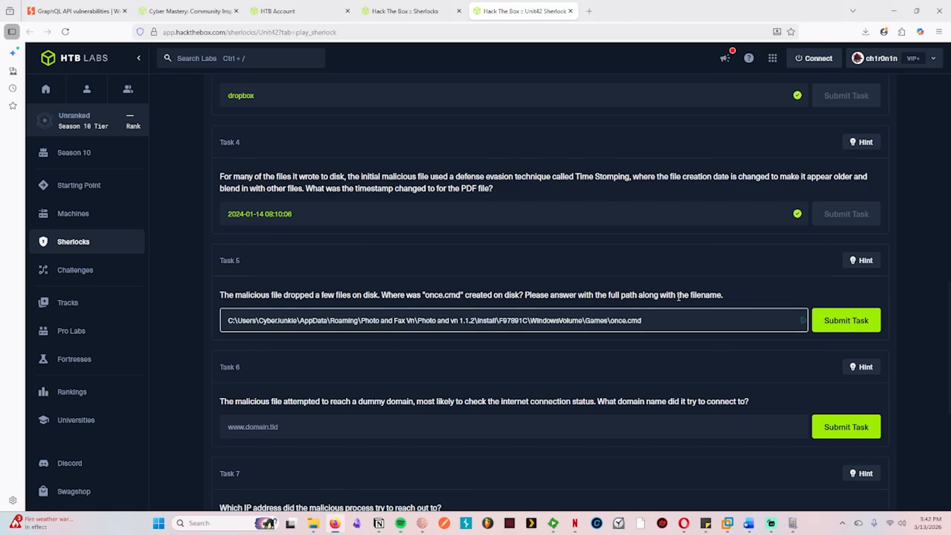
{"action": "left_click", "coordinate": [831, 321]}
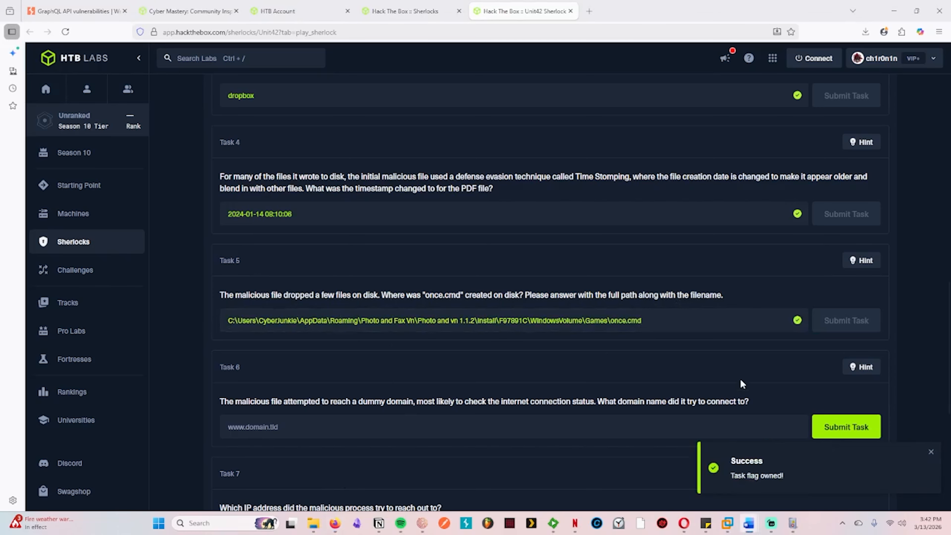
Step: Look over the remaining task questions and read the hint for Task 6 about the dummy domain
{"action": "scroll", "coordinate": [379, 367], "scroll_direction": "down", "scroll_amount": 5}
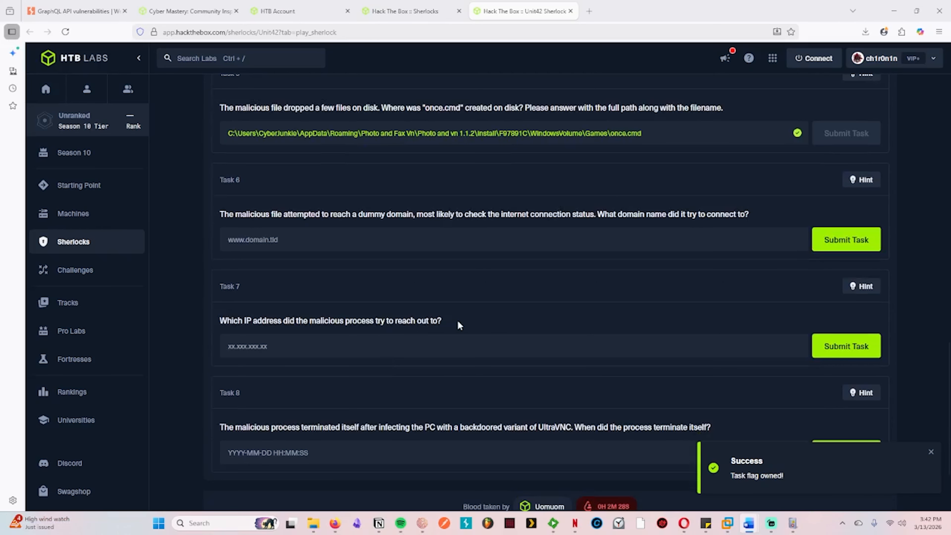
{"action": "scroll", "coordinate": [460, 325], "scroll_direction": "up", "scroll_amount": 3}
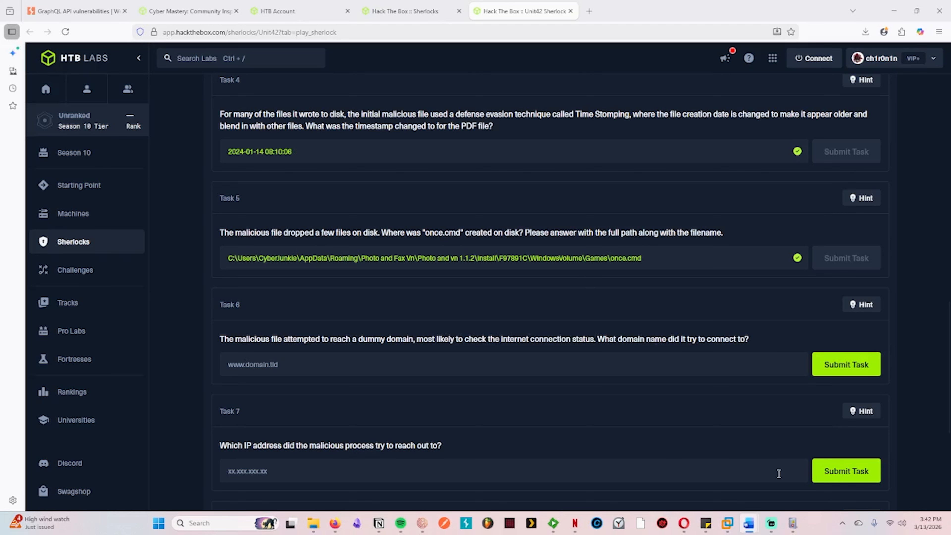
{"action": "left_click", "coordinate": [793, 524]}
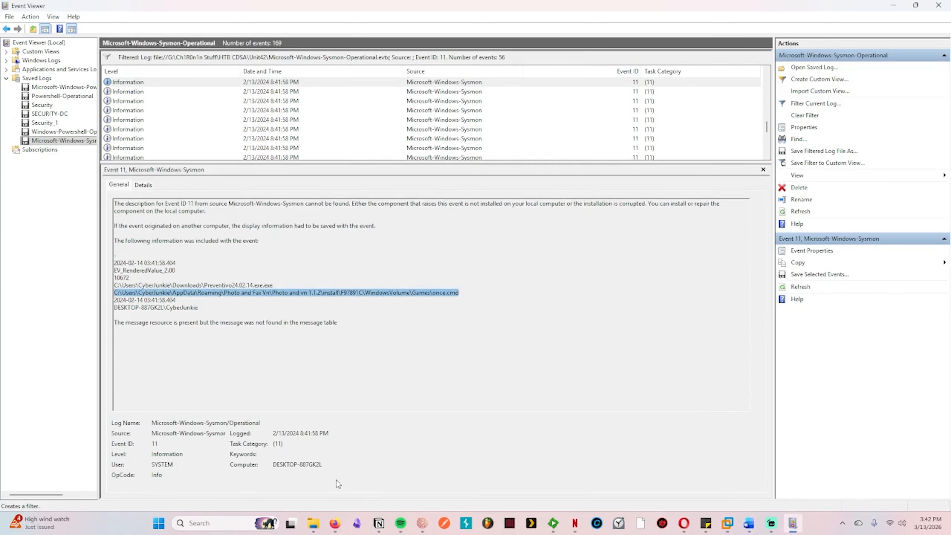
{"action": "left_click", "coordinate": [330, 517]}
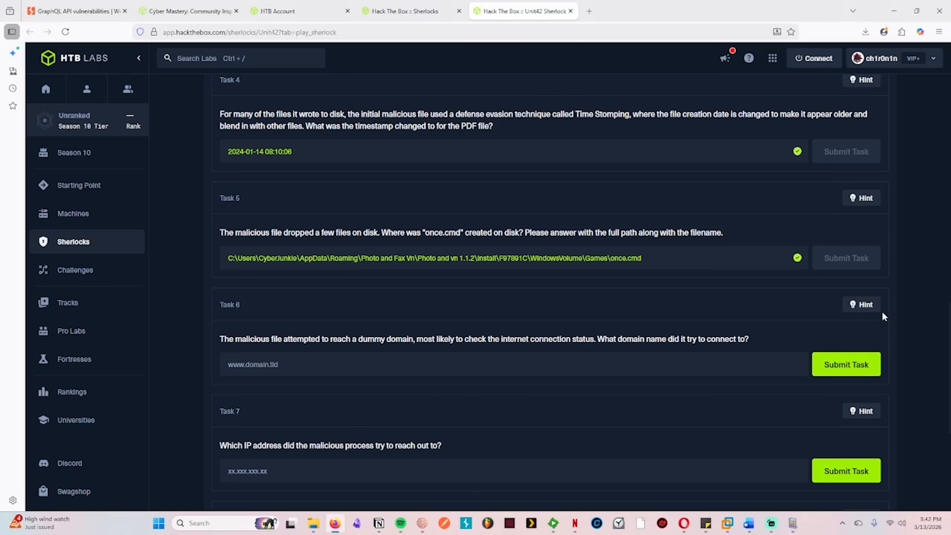
{"action": "left_click", "coordinate": [868, 307]}
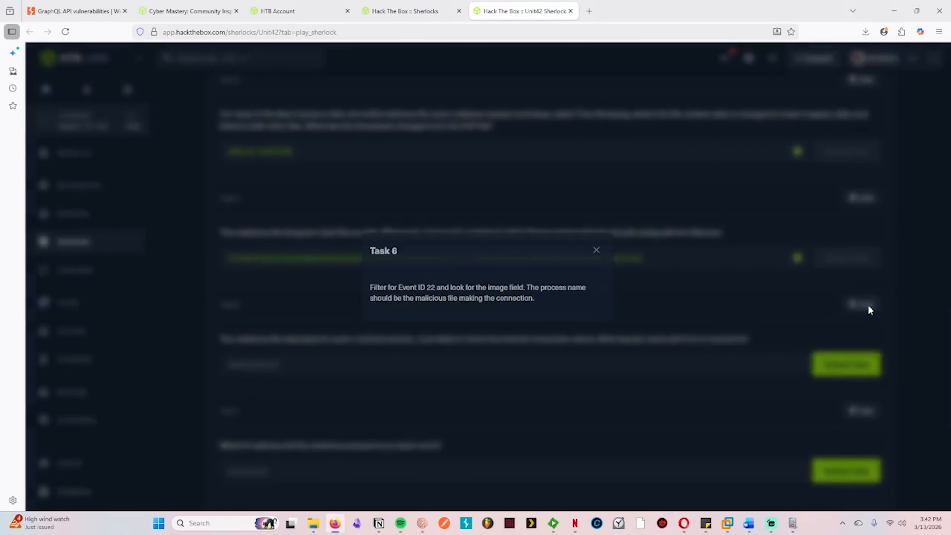
{"action": "left_click", "coordinate": [596, 250]}
Step: Switch to Event Viewer, replace the current log filter with one for Event ID 22, and select the newest record
{"action": "left_click", "coordinate": [793, 523]}
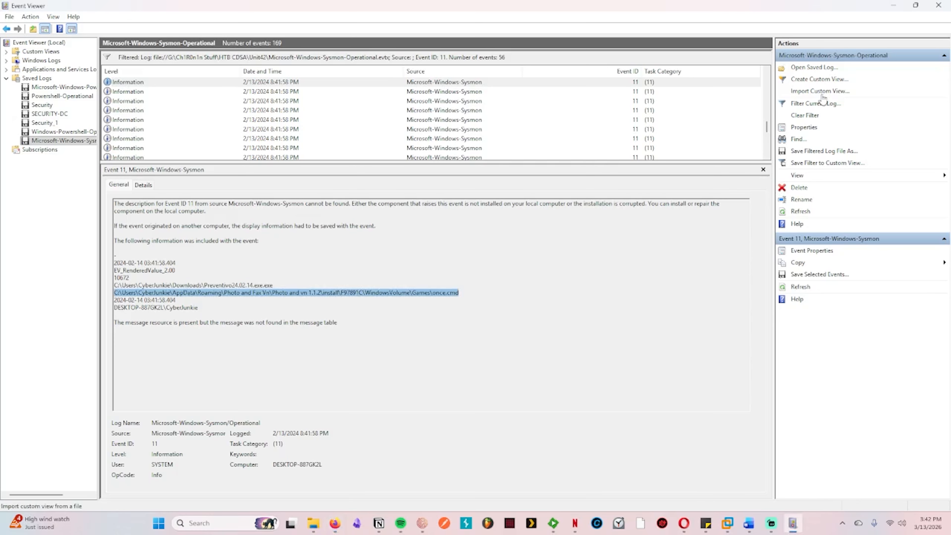
{"action": "left_click", "coordinate": [806, 116]}
{"action": "left_click", "coordinate": [816, 103]}
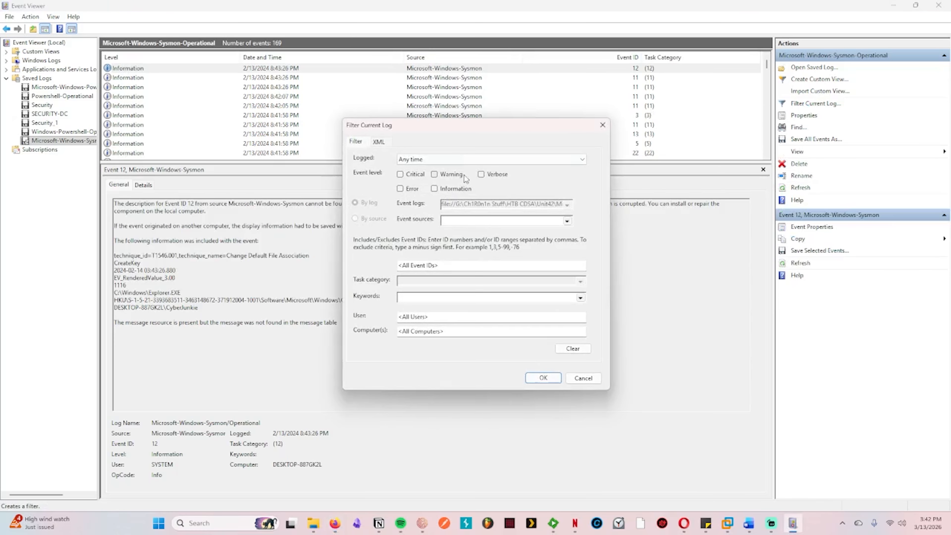
{"action": "left_click", "coordinate": [471, 264]}
{"action": "type", "text": "22"}
{"action": "left_click", "coordinate": [542, 378]}
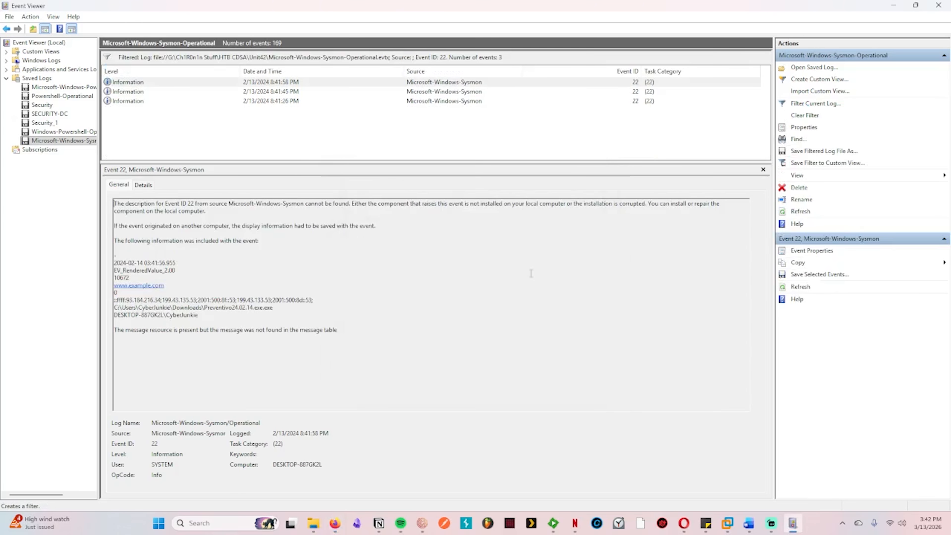
{"action": "left_click", "coordinate": [426, 85]}
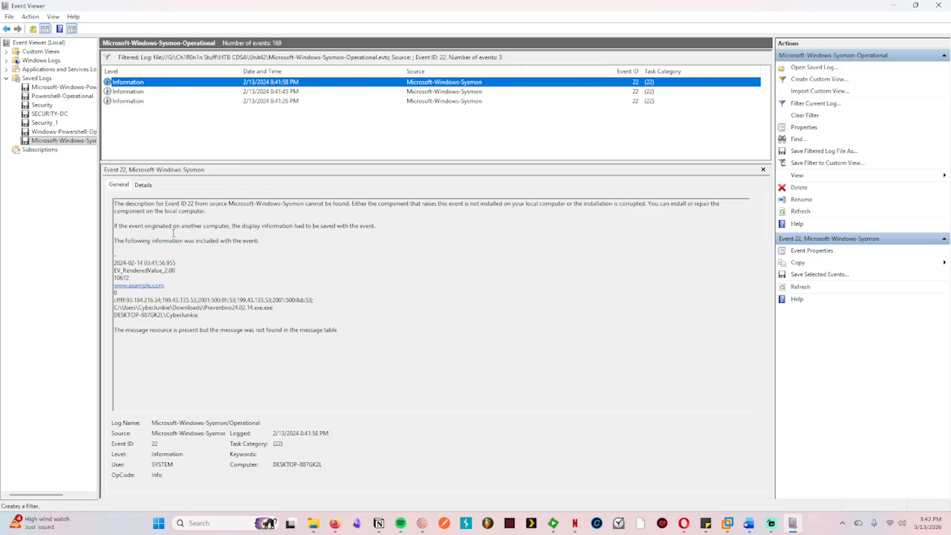
{"action": "left_click_drag", "start_coordinate": [165, 286], "coordinate": [115, 290]}
{"action": "key", "text": "ctrl+c"}
{"action": "mouse_move", "coordinate": [335, 522]}
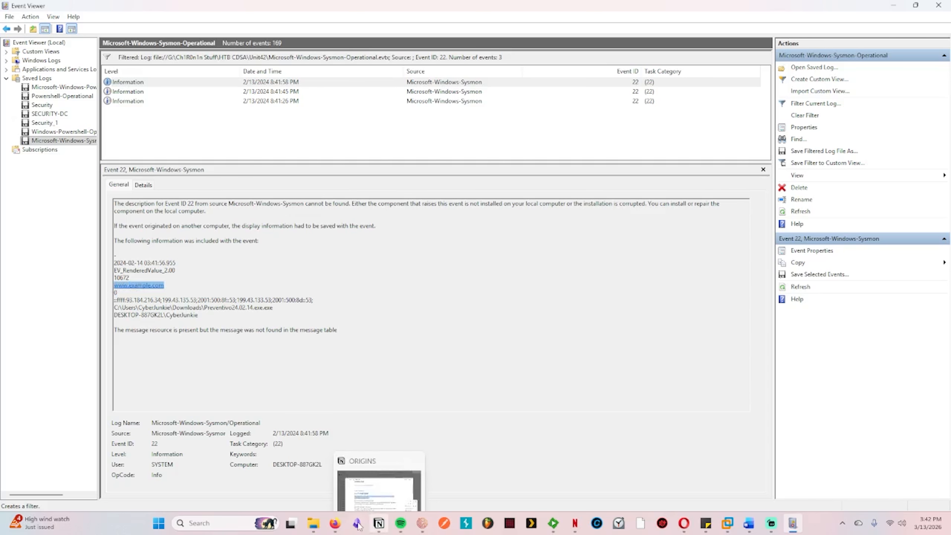
{"action": "left_click", "coordinate": [341, 491]}
{"action": "left_click", "coordinate": [392, 363]}
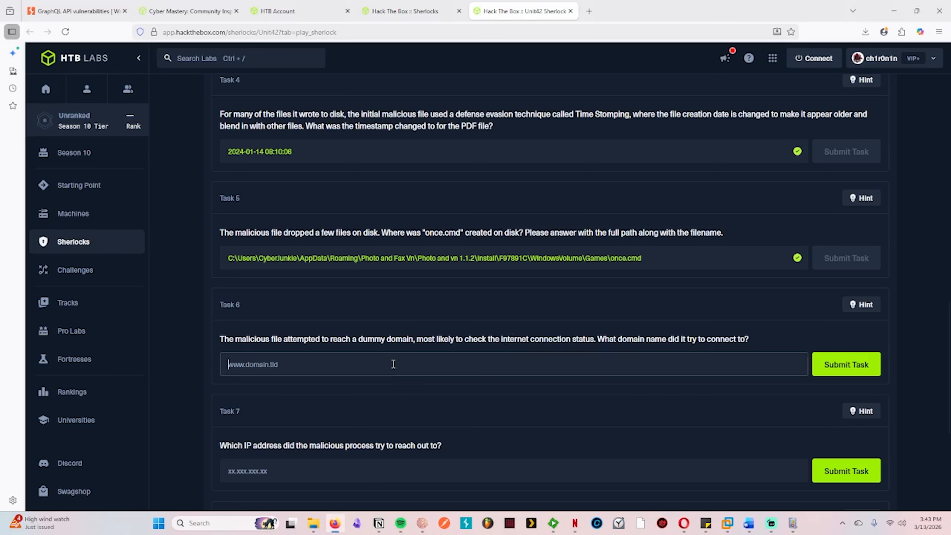
{"action": "key", "text": "ctrl+v"}
{"action": "left_click", "coordinate": [847, 365]}
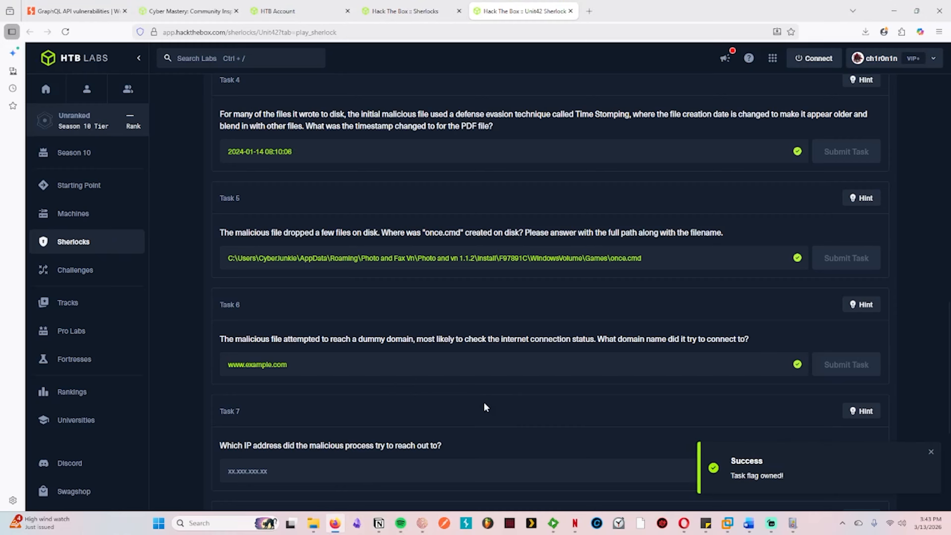
Step: Read the Task 7 hint, switch to Event Viewer, and change the current log filter to Event ID 3
{"action": "scroll", "coordinate": [512, 404], "scroll_direction": "down", "scroll_amount": 3}
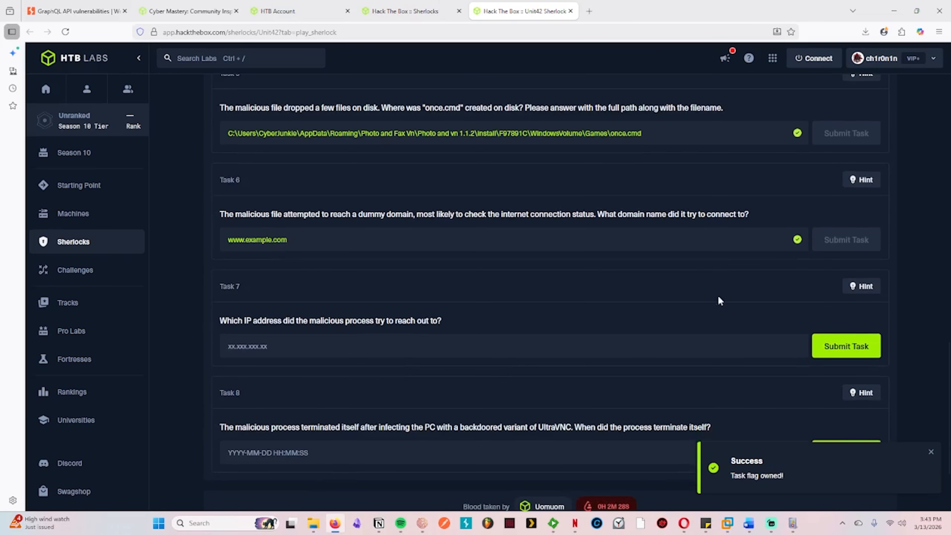
{"action": "left_click", "coordinate": [861, 286]}
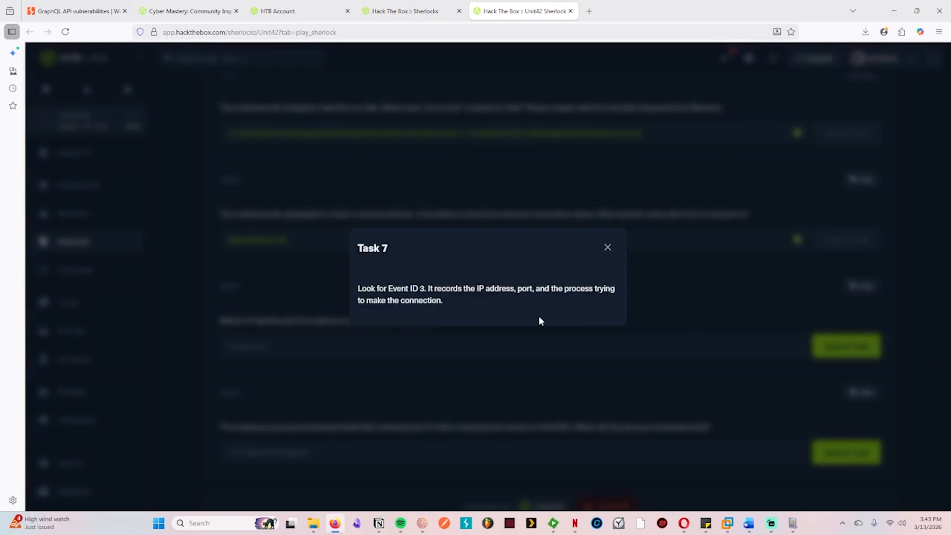
{"action": "left_click", "coordinate": [607, 248]}
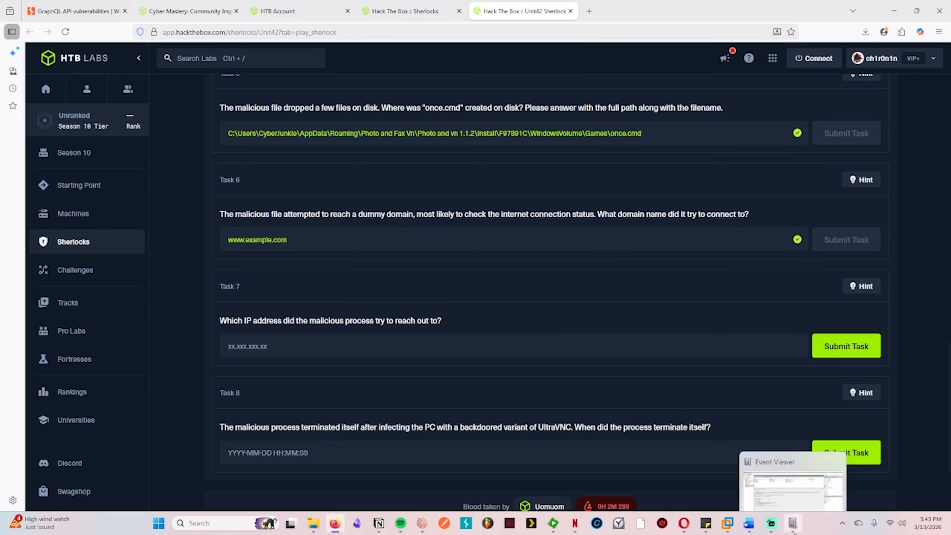
{"action": "left_click", "coordinate": [793, 523]}
{"action": "left_click", "coordinate": [815, 104]}
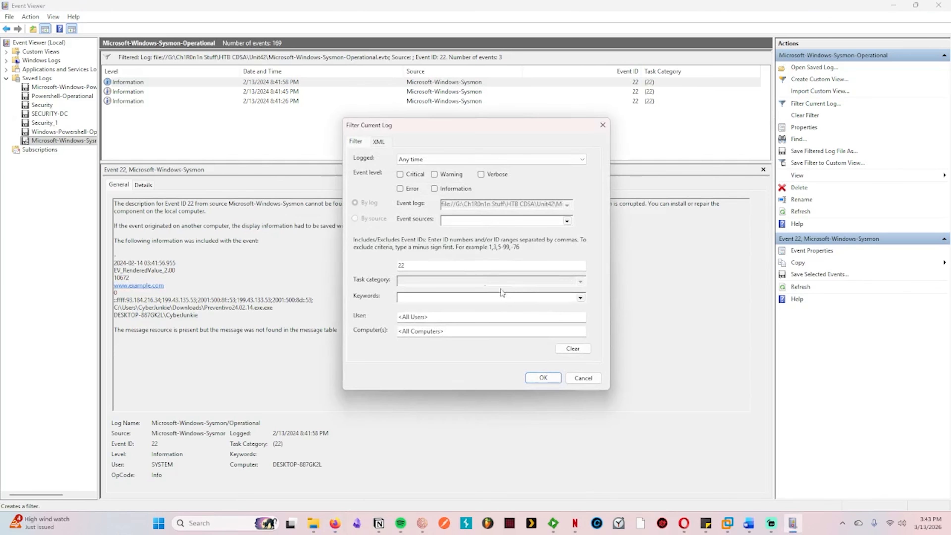
{"action": "double_click", "coordinate": [402, 265]}
{"action": "type", "text": "3"}
{"action": "left_click", "coordinate": [543, 378]}
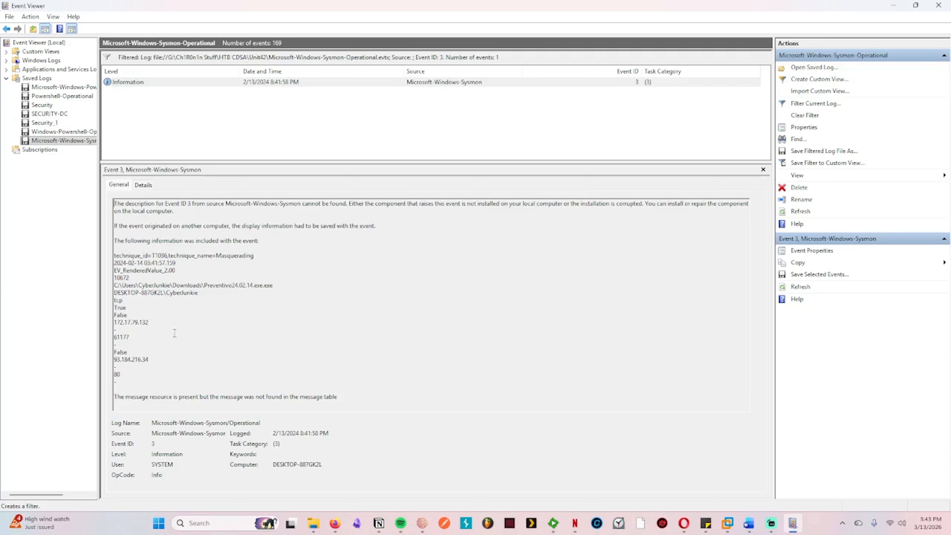
Step: Copy the destination IP 93.184.216.34 from the Event ID 3 record and submit it as the Task 7 answer on the Hack The Box page
{"action": "left_click_drag", "start_coordinate": [155, 361], "coordinate": [114, 360]}
{"action": "key", "text": "ctrl+c"}
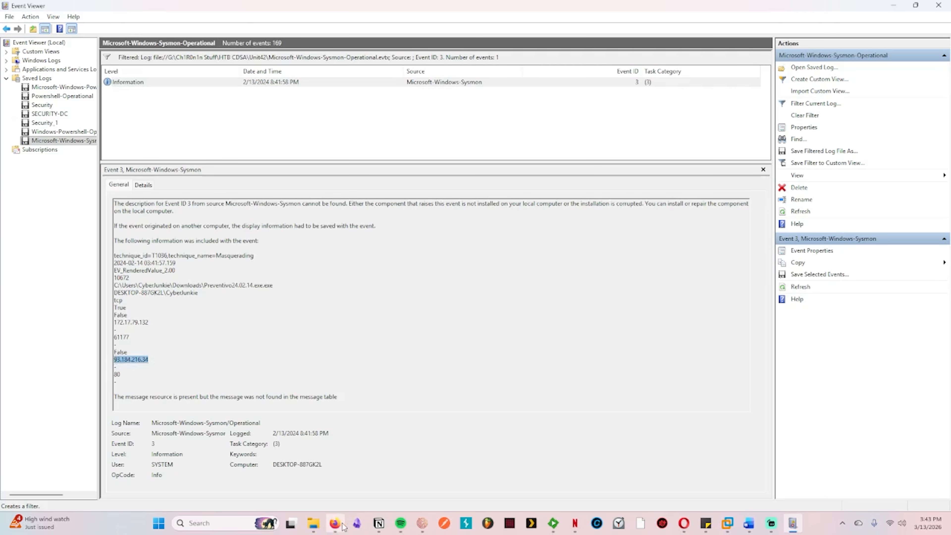
{"action": "mouse_move", "coordinate": [334, 524]}
{"action": "left_click", "coordinate": [347, 467]}
{"action": "left_click", "coordinate": [350, 346]}
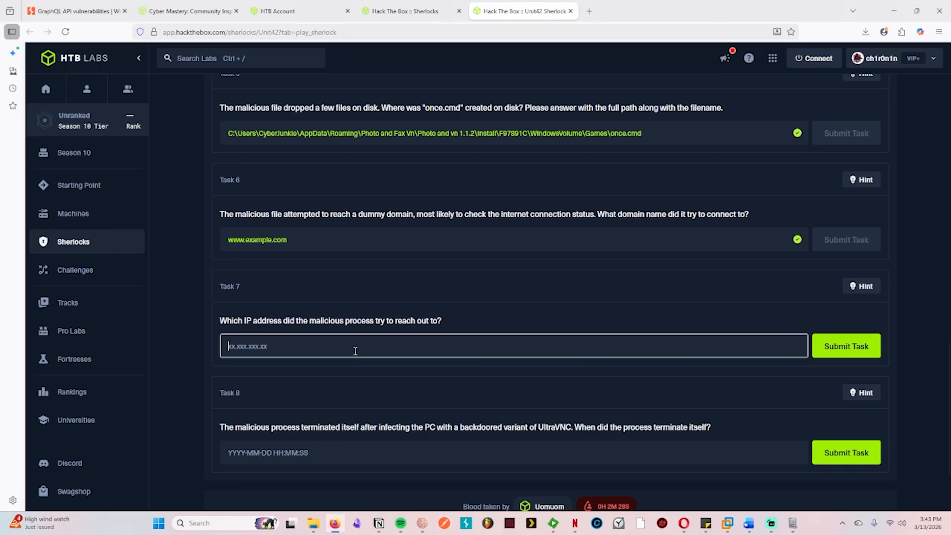
{"action": "key", "text": "ctrl+v"}
{"action": "left_click", "coordinate": [840, 344]}
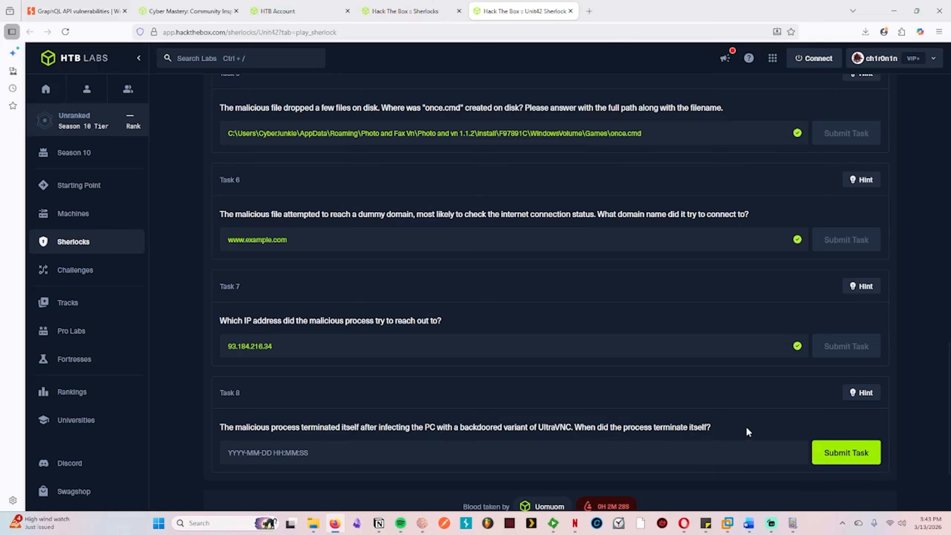
Step: Read the Task 8 hint, switch to Event Viewer, and filter the log for Event ID 5, selecting the matching record
{"action": "left_click", "coordinate": [858, 393]}
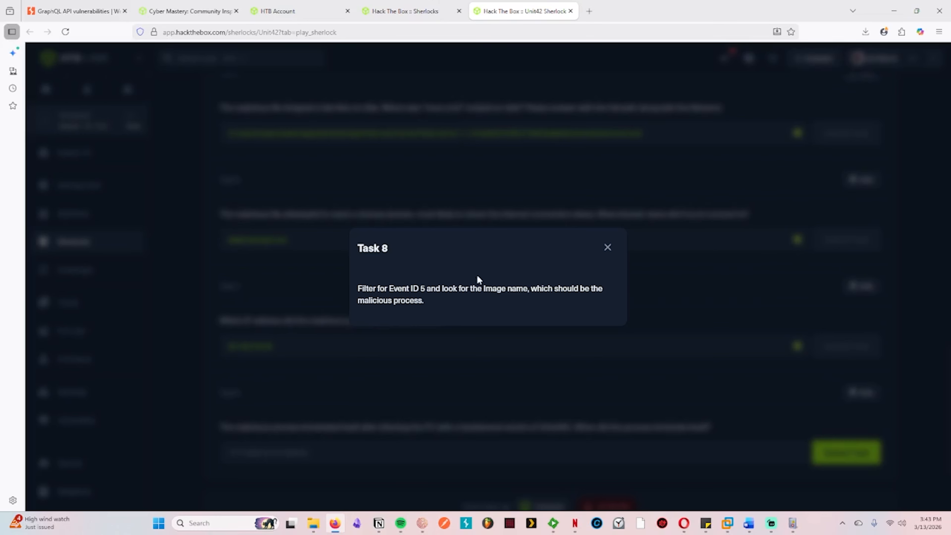
{"action": "left_click", "coordinate": [607, 248]}
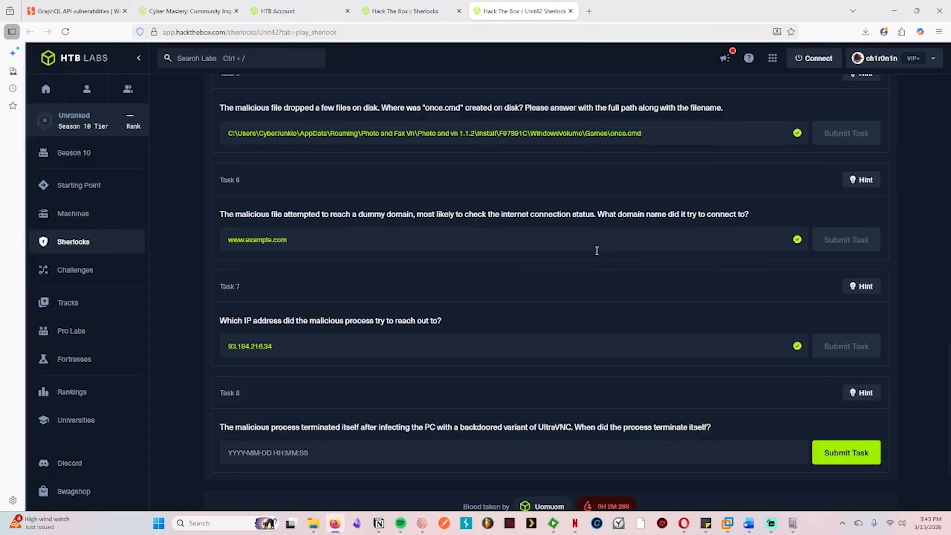
{"action": "left_click", "coordinate": [787, 522]}
{"action": "left_click", "coordinate": [790, 105]}
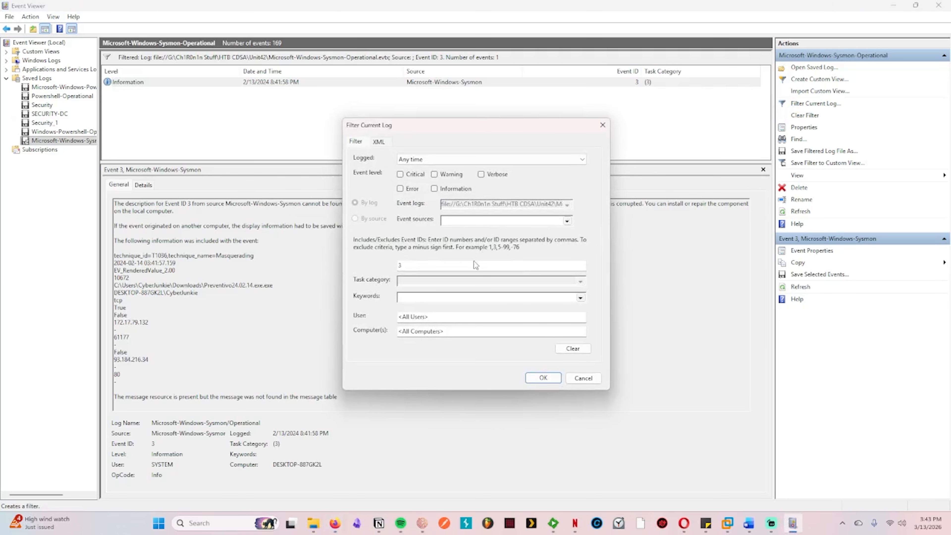
{"action": "double_click", "coordinate": [472, 265]}
{"action": "type", "text": "5"}
{"action": "left_click", "coordinate": [544, 379]}
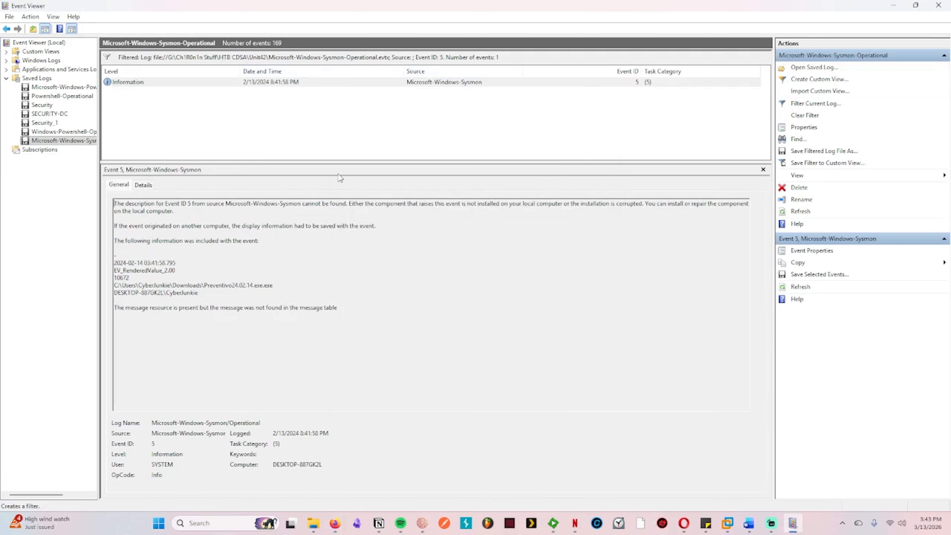
{"action": "left_click", "coordinate": [307, 84]}
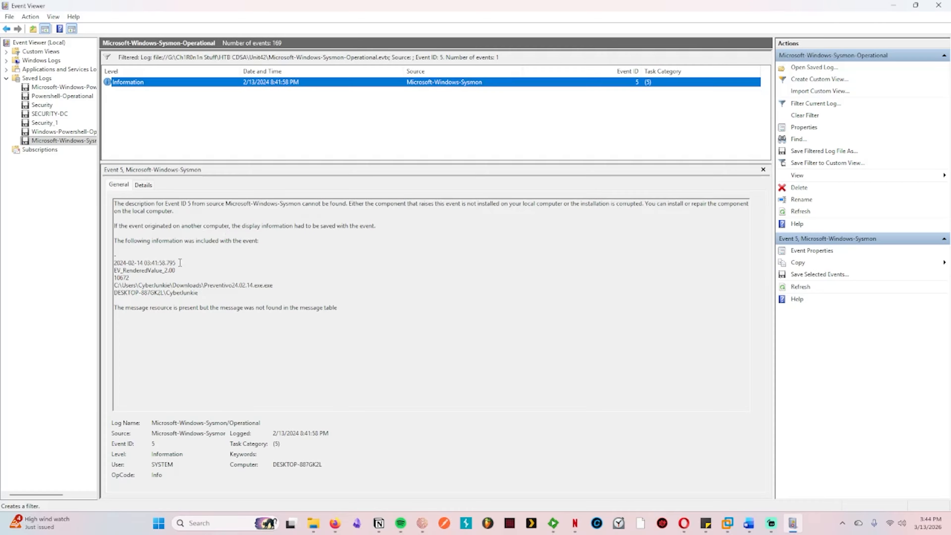
{"action": "left_click_drag", "start_coordinate": [180, 262], "coordinate": [105, 265]}
{"action": "key", "text": "ctrl+c"}
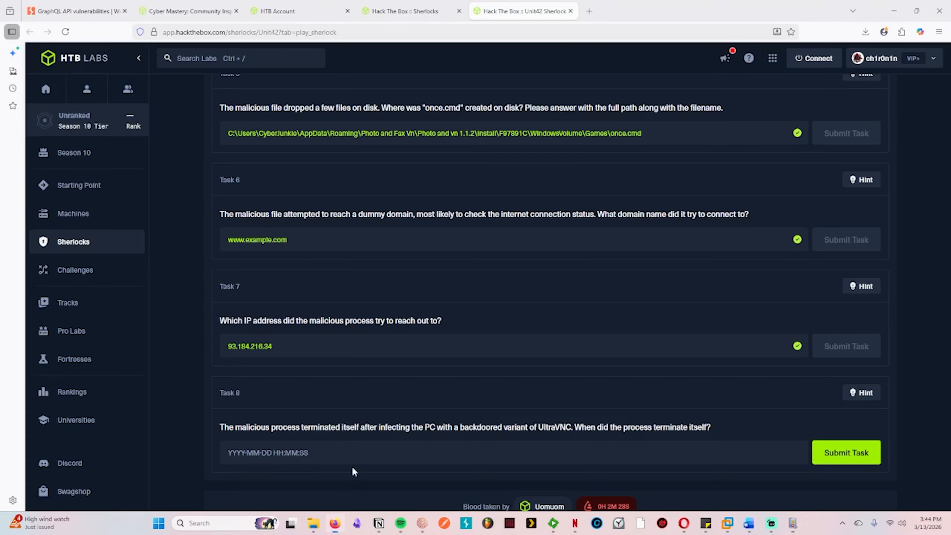
{"action": "left_click", "coordinate": [348, 478]}
{"action": "left_click", "coordinate": [358, 450]}
{"action": "key", "text": "ctrl+v"}
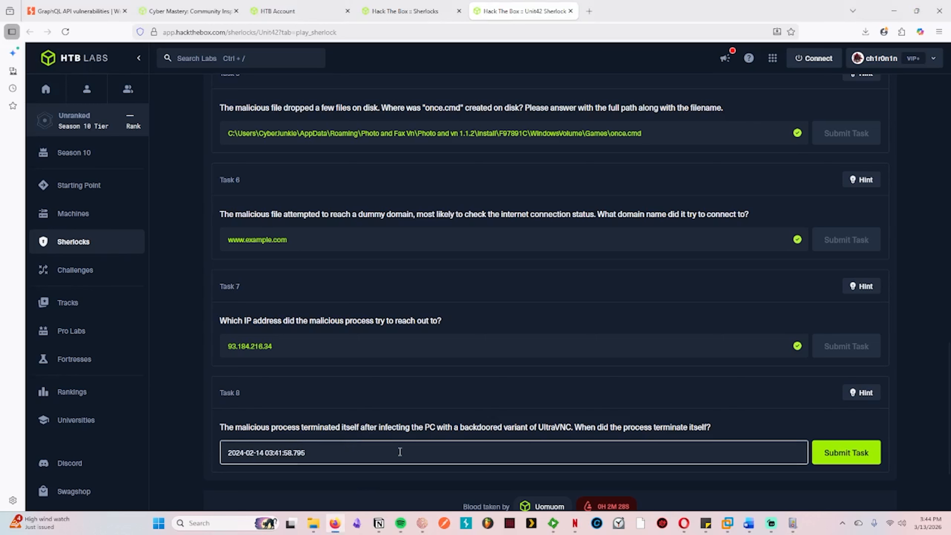
{"action": "key", "text": "BackSpace"}
{"action": "key", "text": "BackSpace"}
{"action": "key", "text": "BackSpace"}
{"action": "key", "text": "BackSpace"}
{"action": "left_click", "coordinate": [832, 460]}
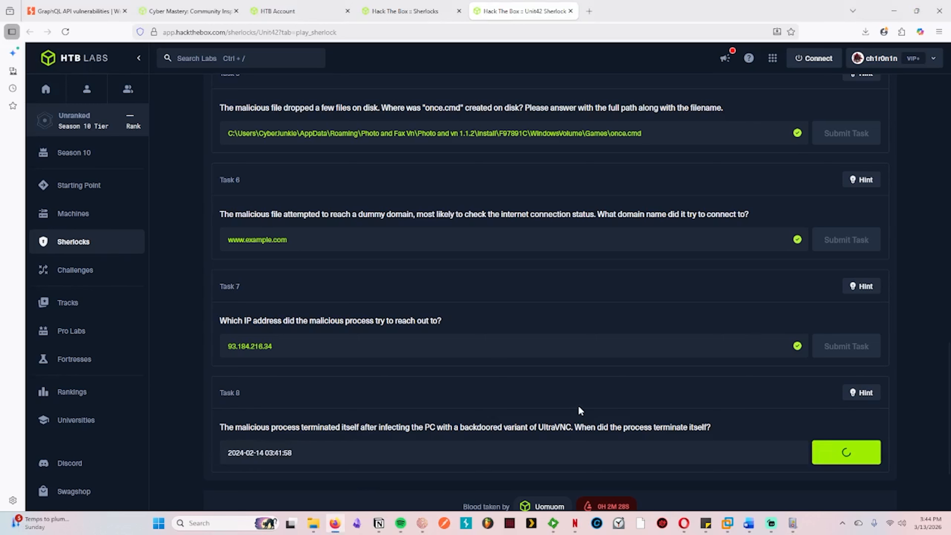